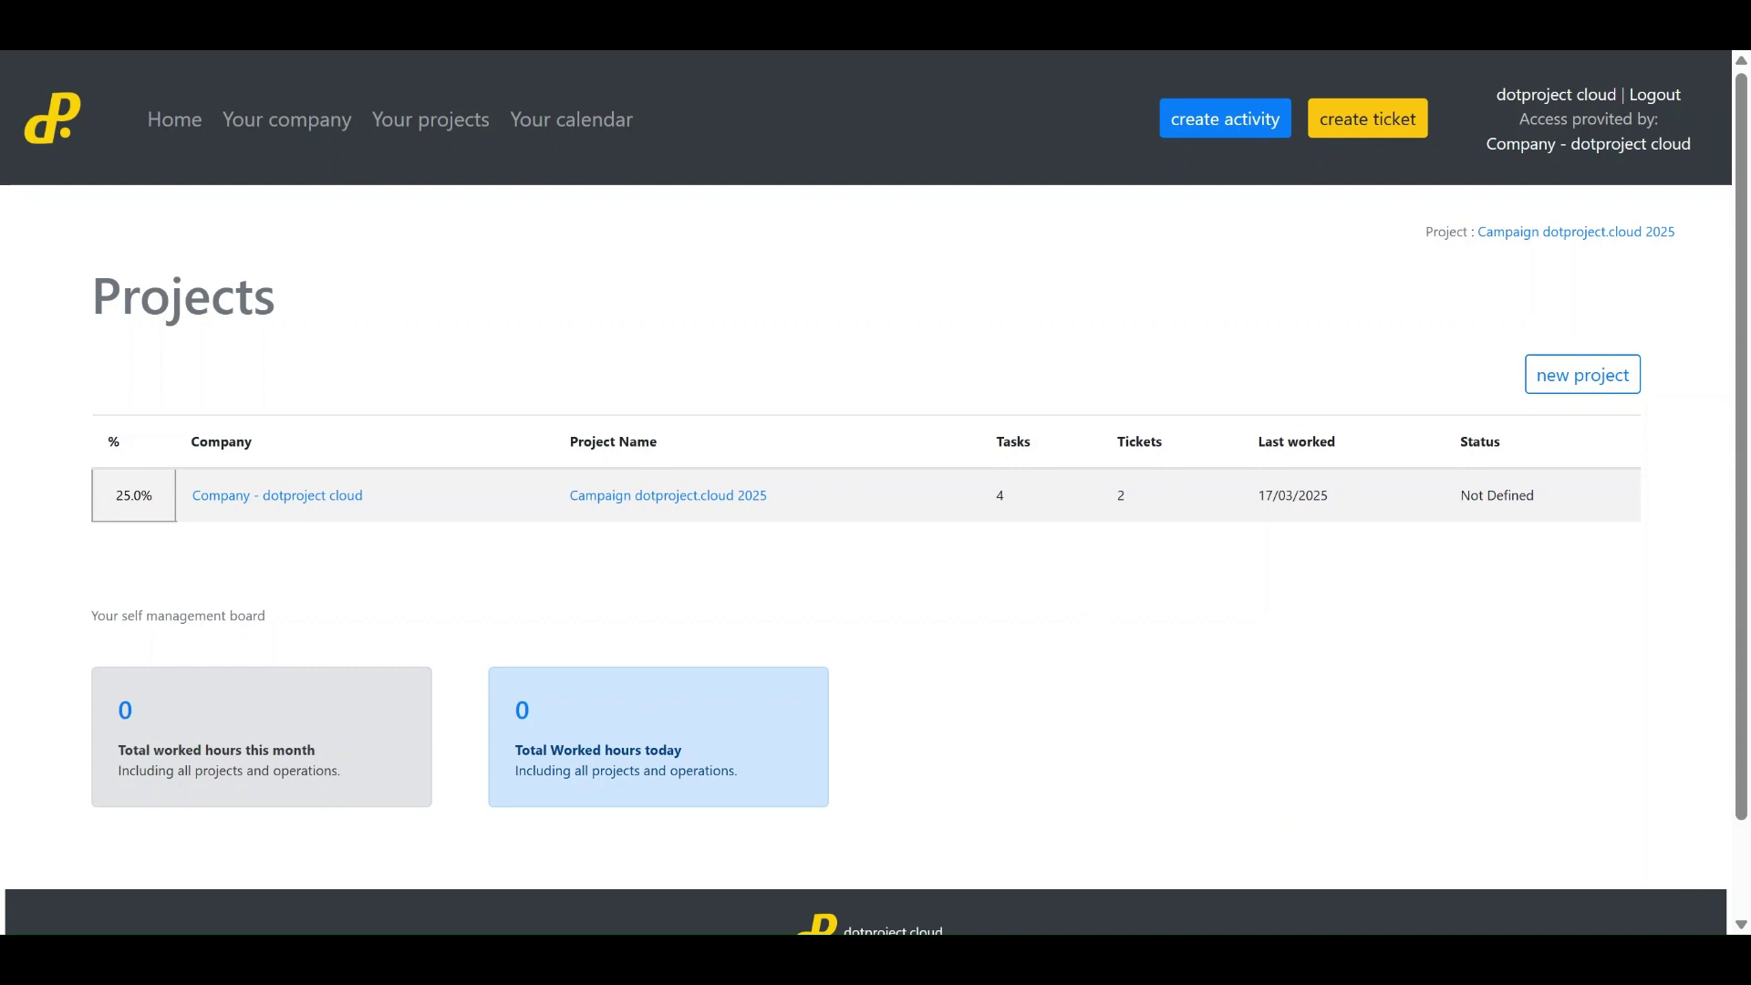
Create a new project named "App for check-in in events" and save it.
click(1533, 378)
scroll(344, 544, down, 2)
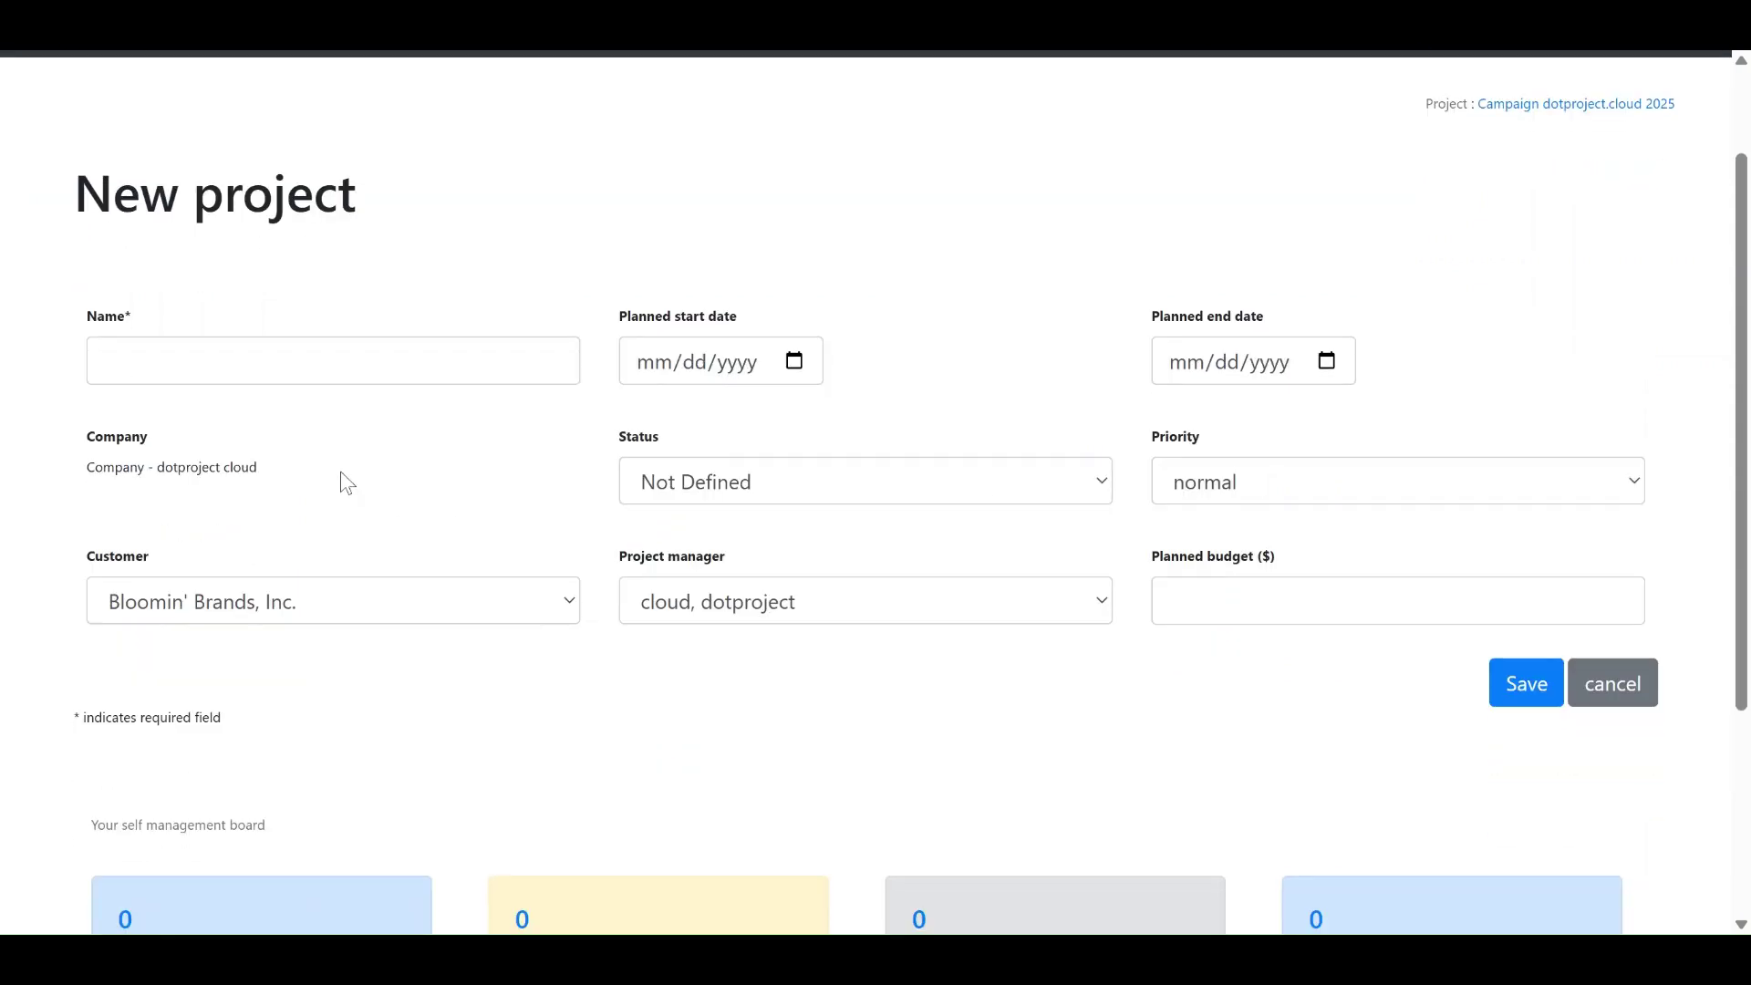
click(344, 493)
text(App for check)
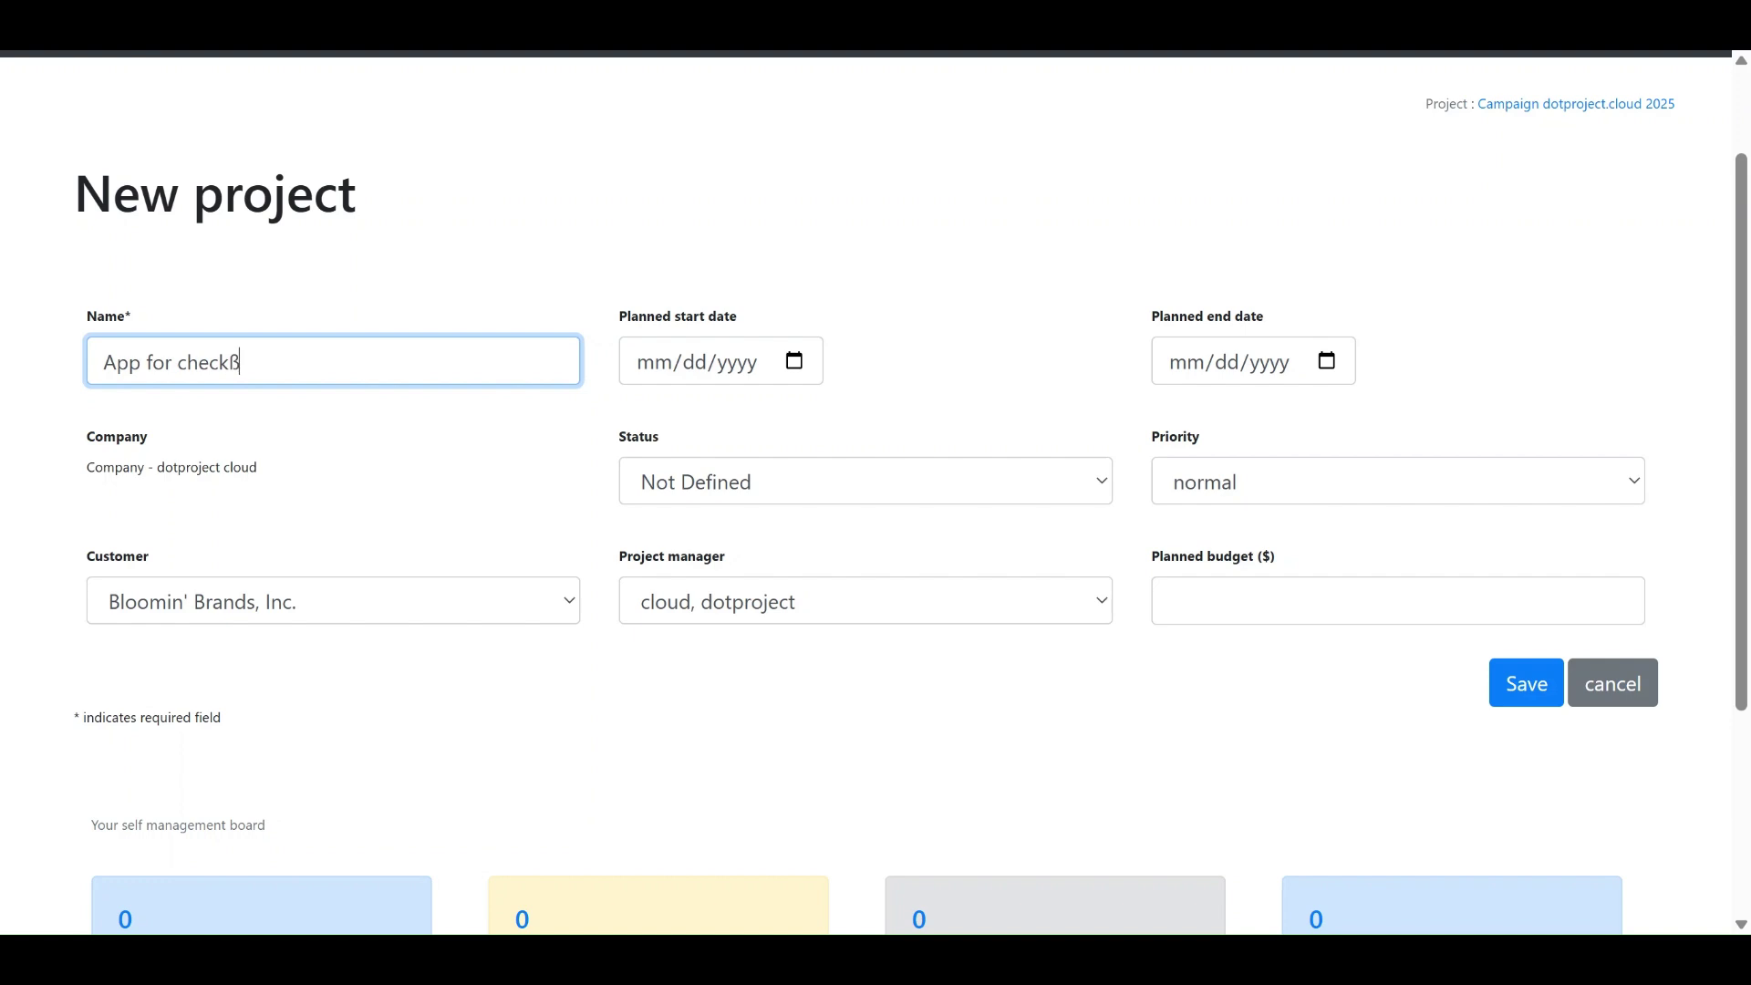
text(ß)
key(BackSpace)
text(ß-in in evebnts)
key(BackSpace)
key(BackSpace)
key(BackSpace)
text(nts)
click(1513, 688)
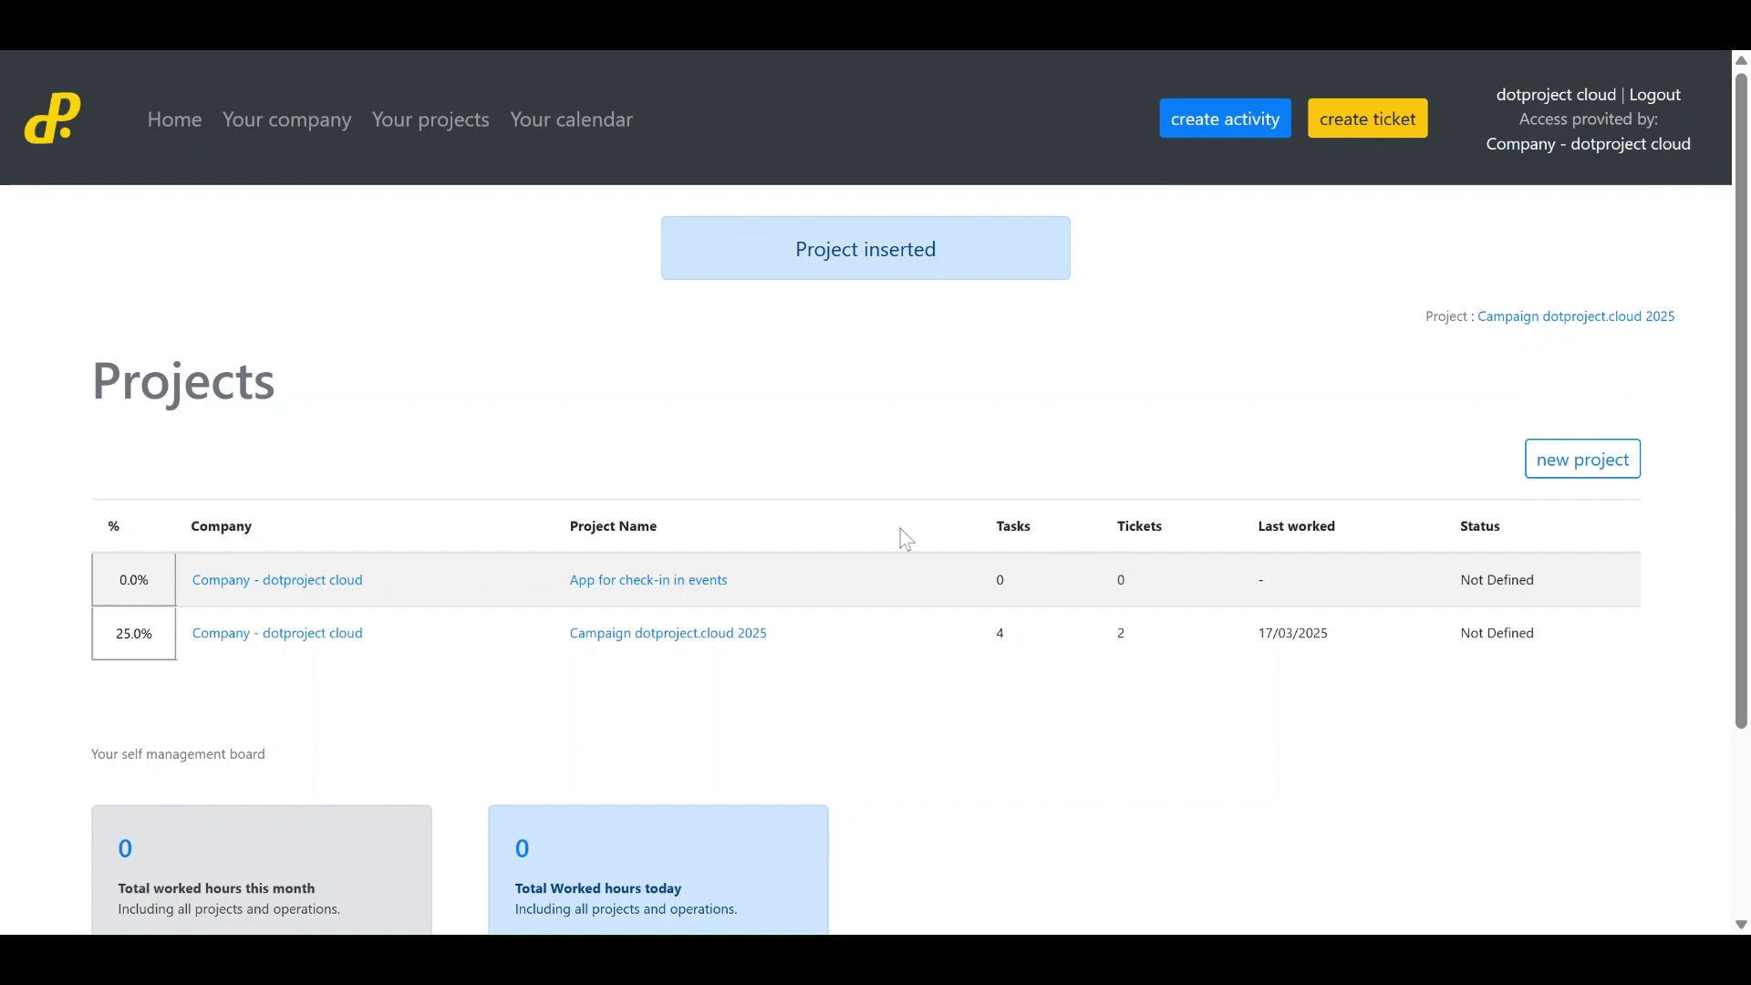
Open the "App for check-in in events" project and create its root WBS item, keeping the project name as description.
click(691, 582)
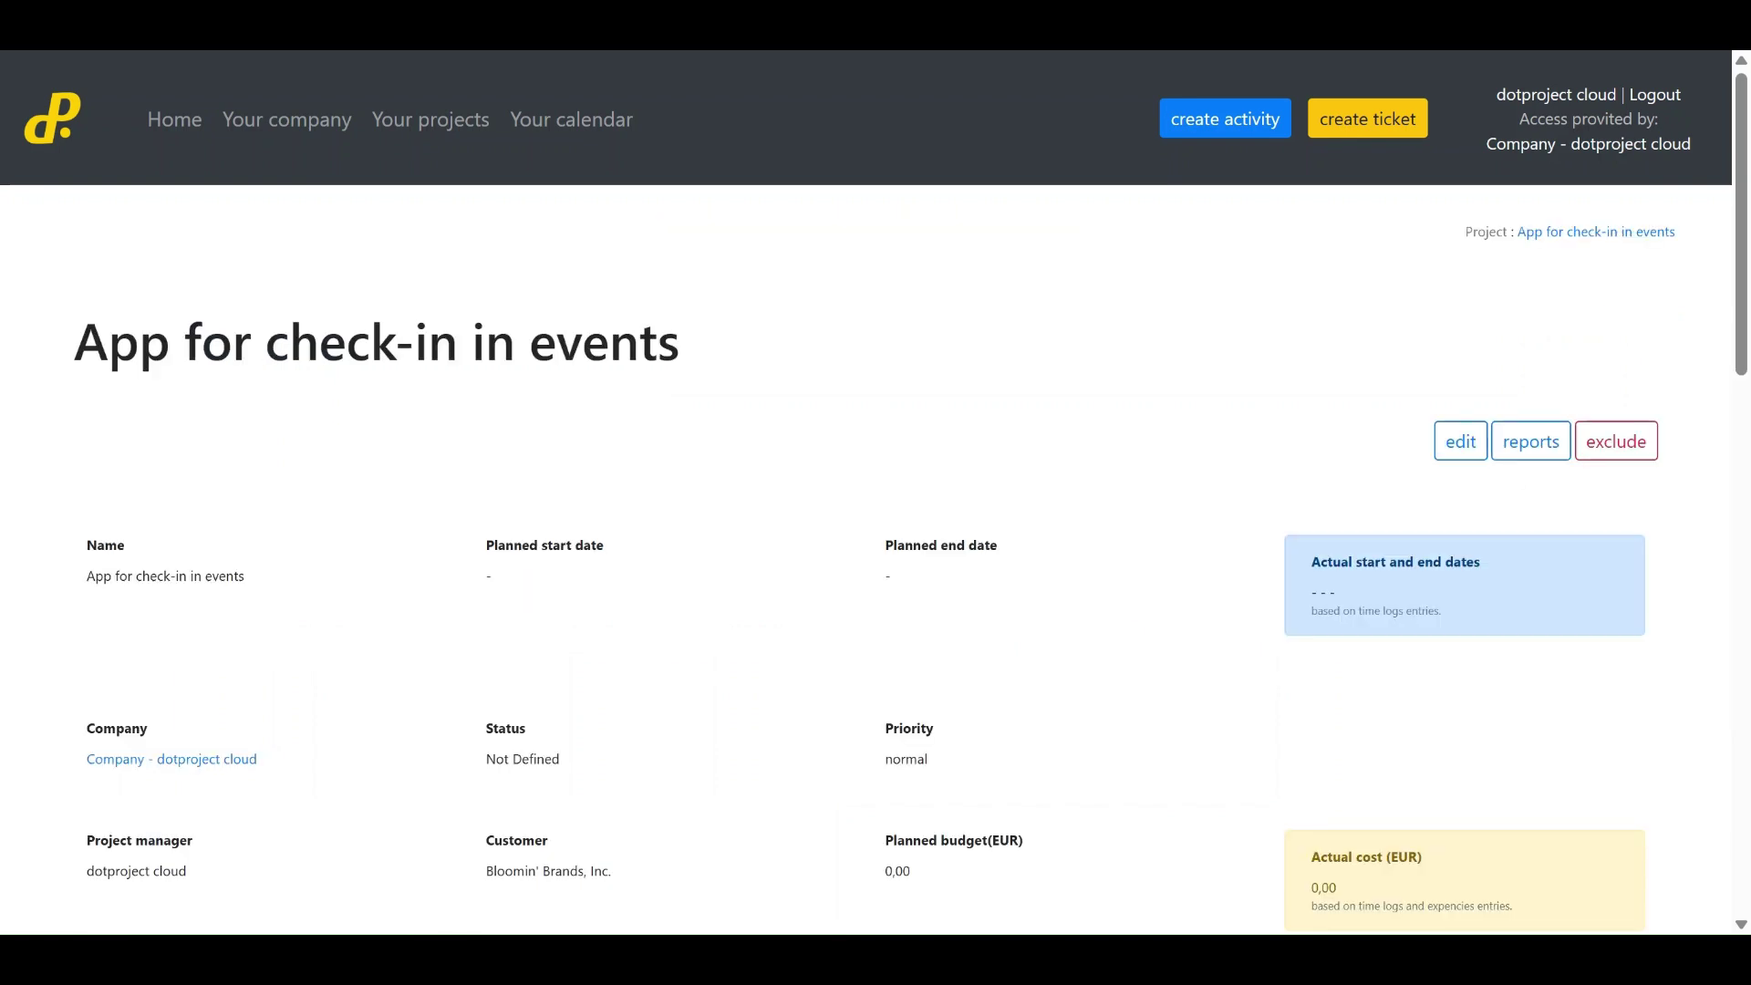
scroll(690, 591, down, 7)
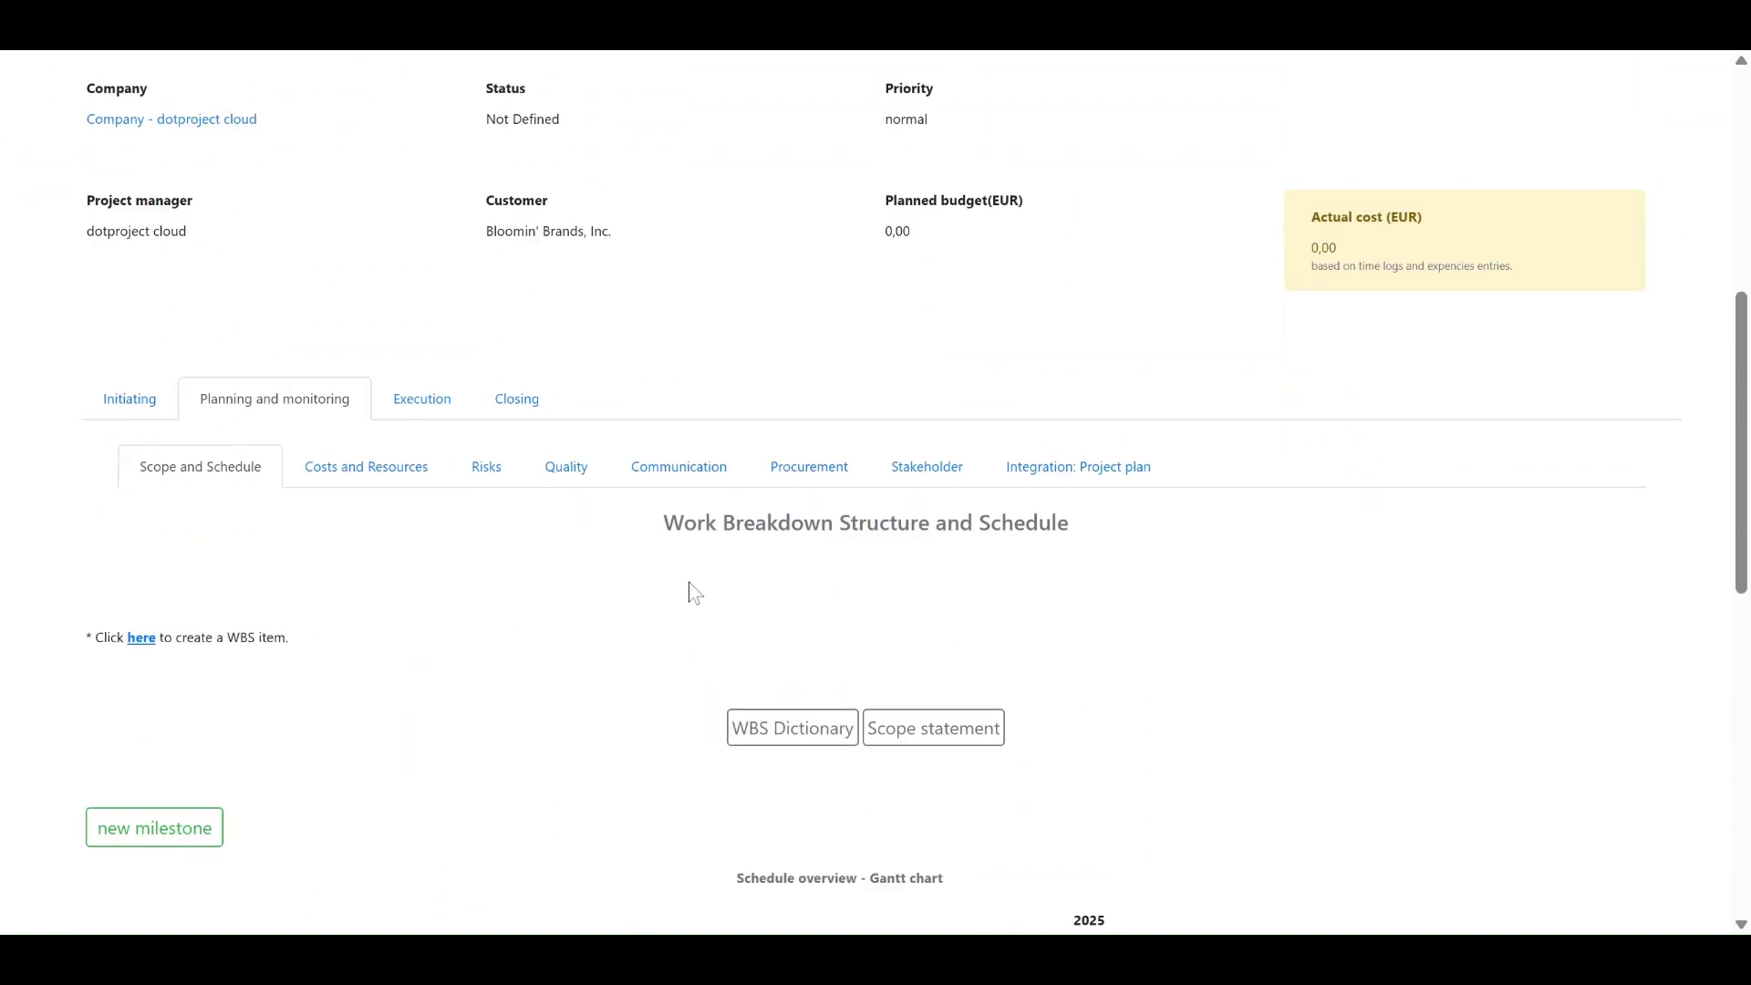
scroll(690, 591, down, 1)
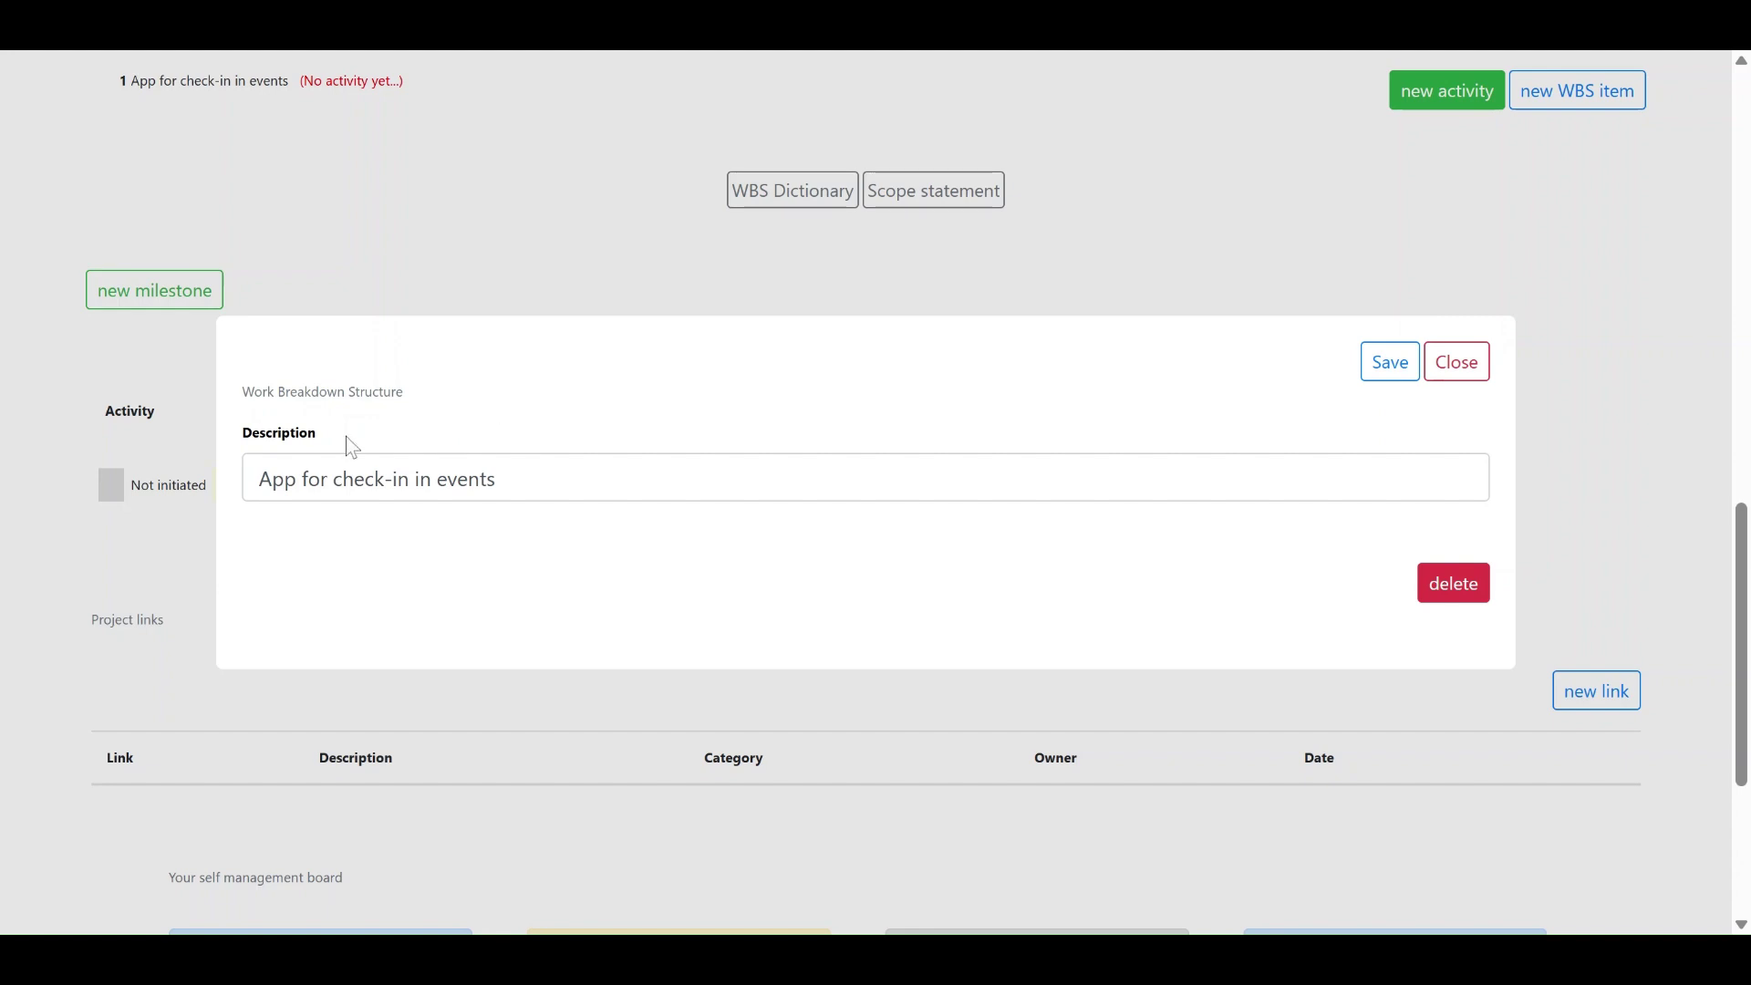
drag(272, 479, 917, 556)
click(1390, 364)
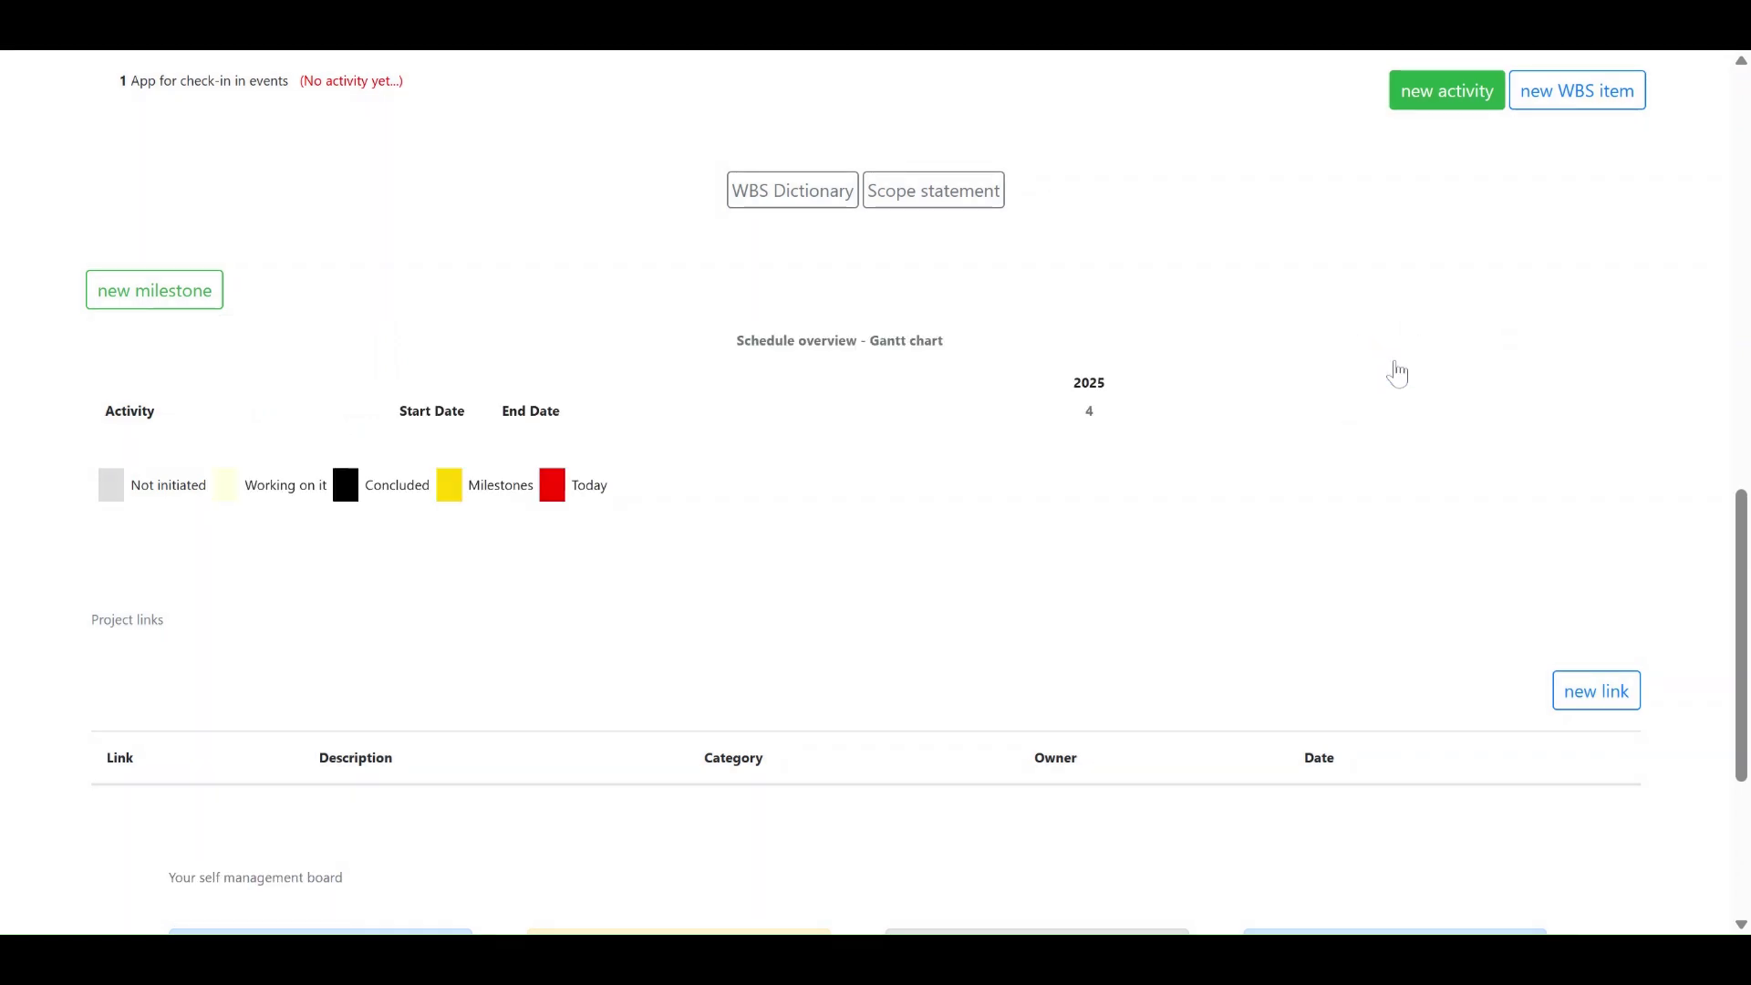
Add a WBS item described as "App screens" under the root item "App for check-in in events".
scroll(853, 482, up, 4)
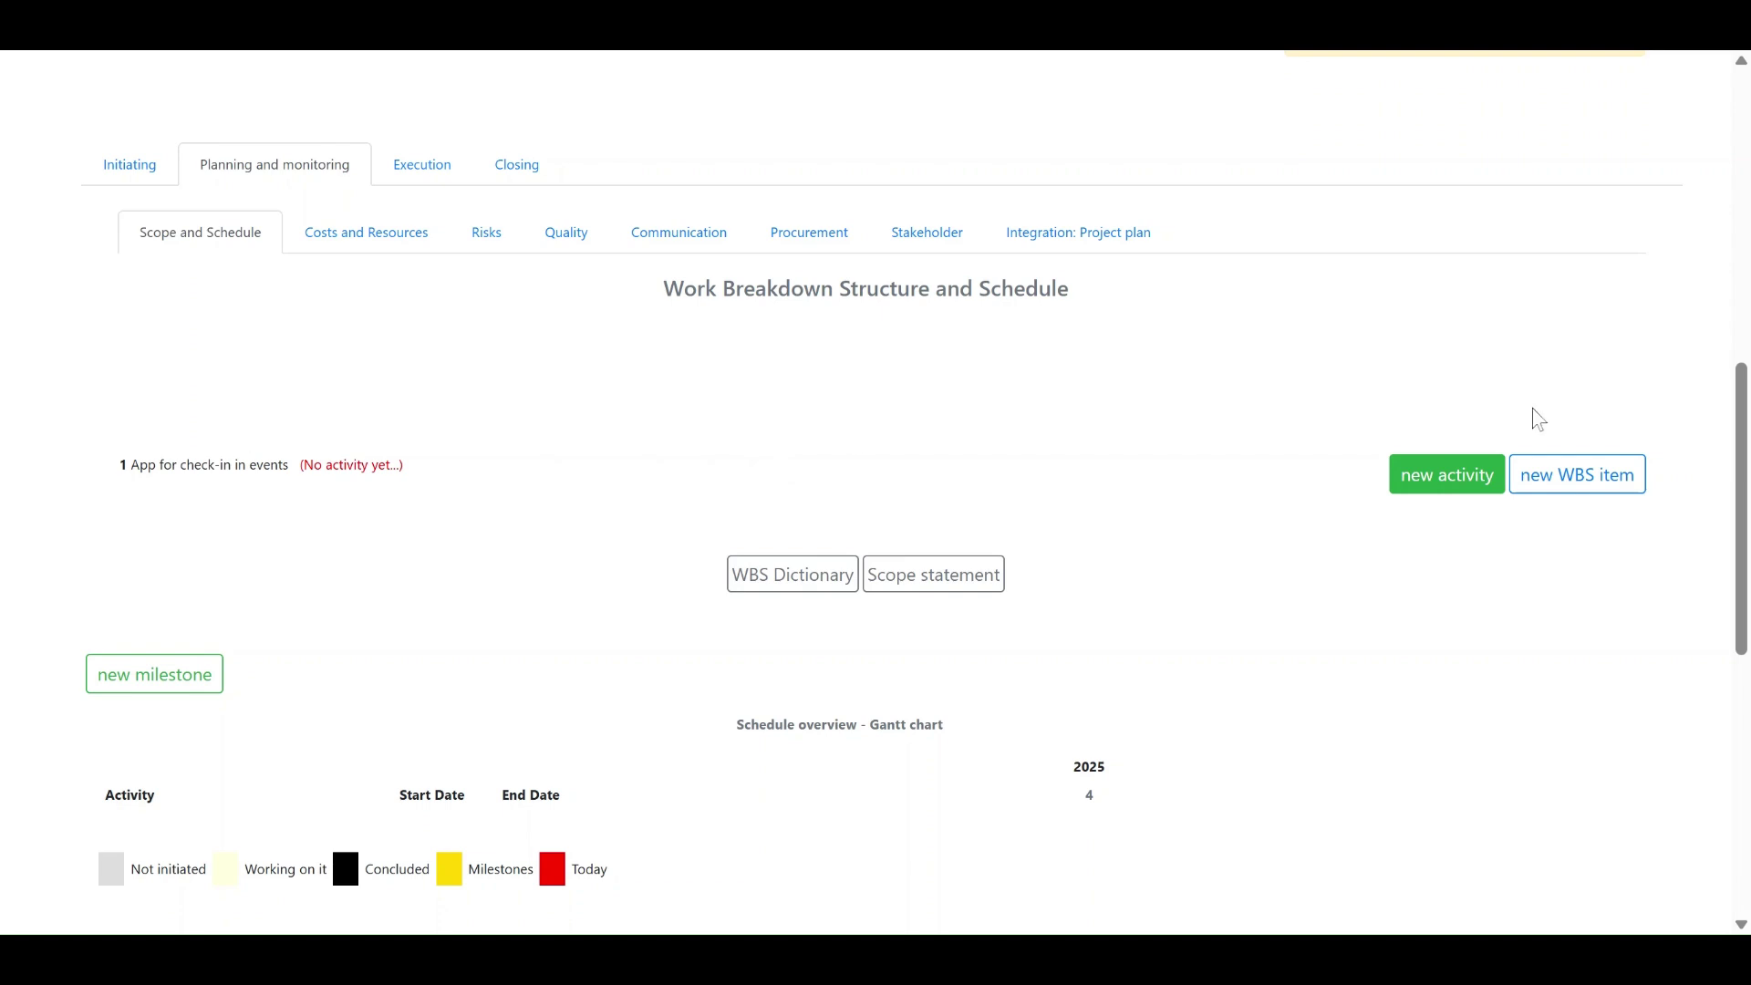
click(1582, 482)
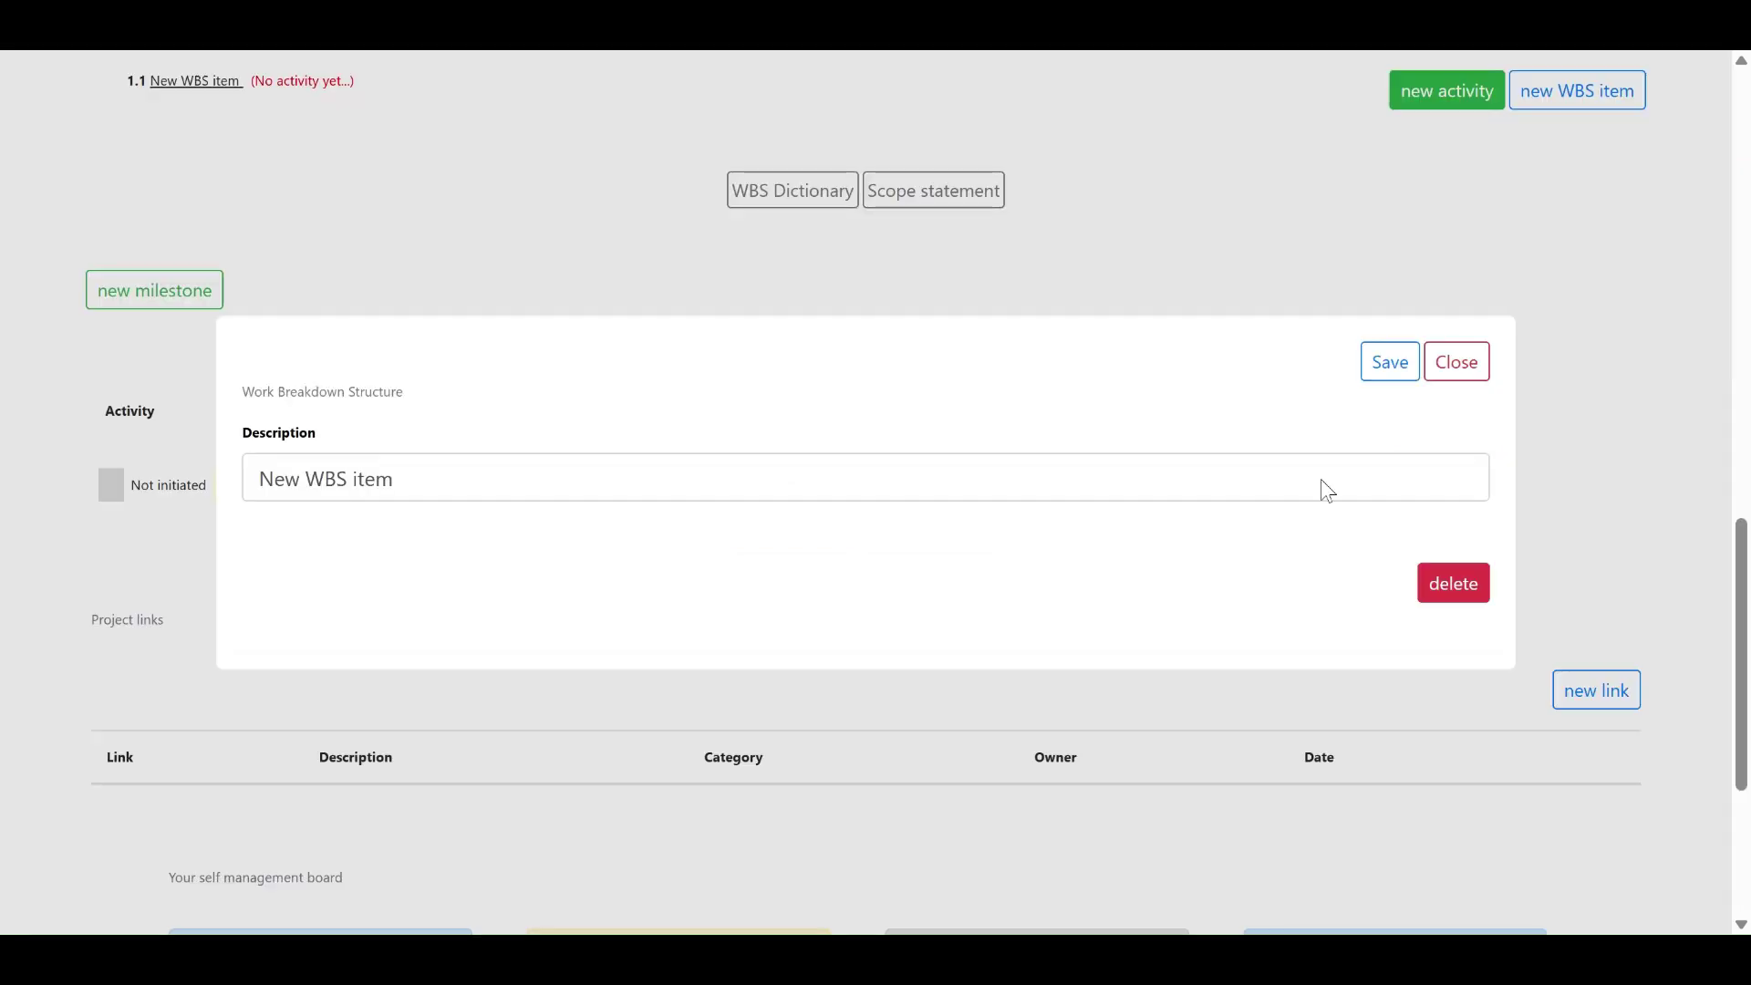
key(ctrl+a)
text(App)
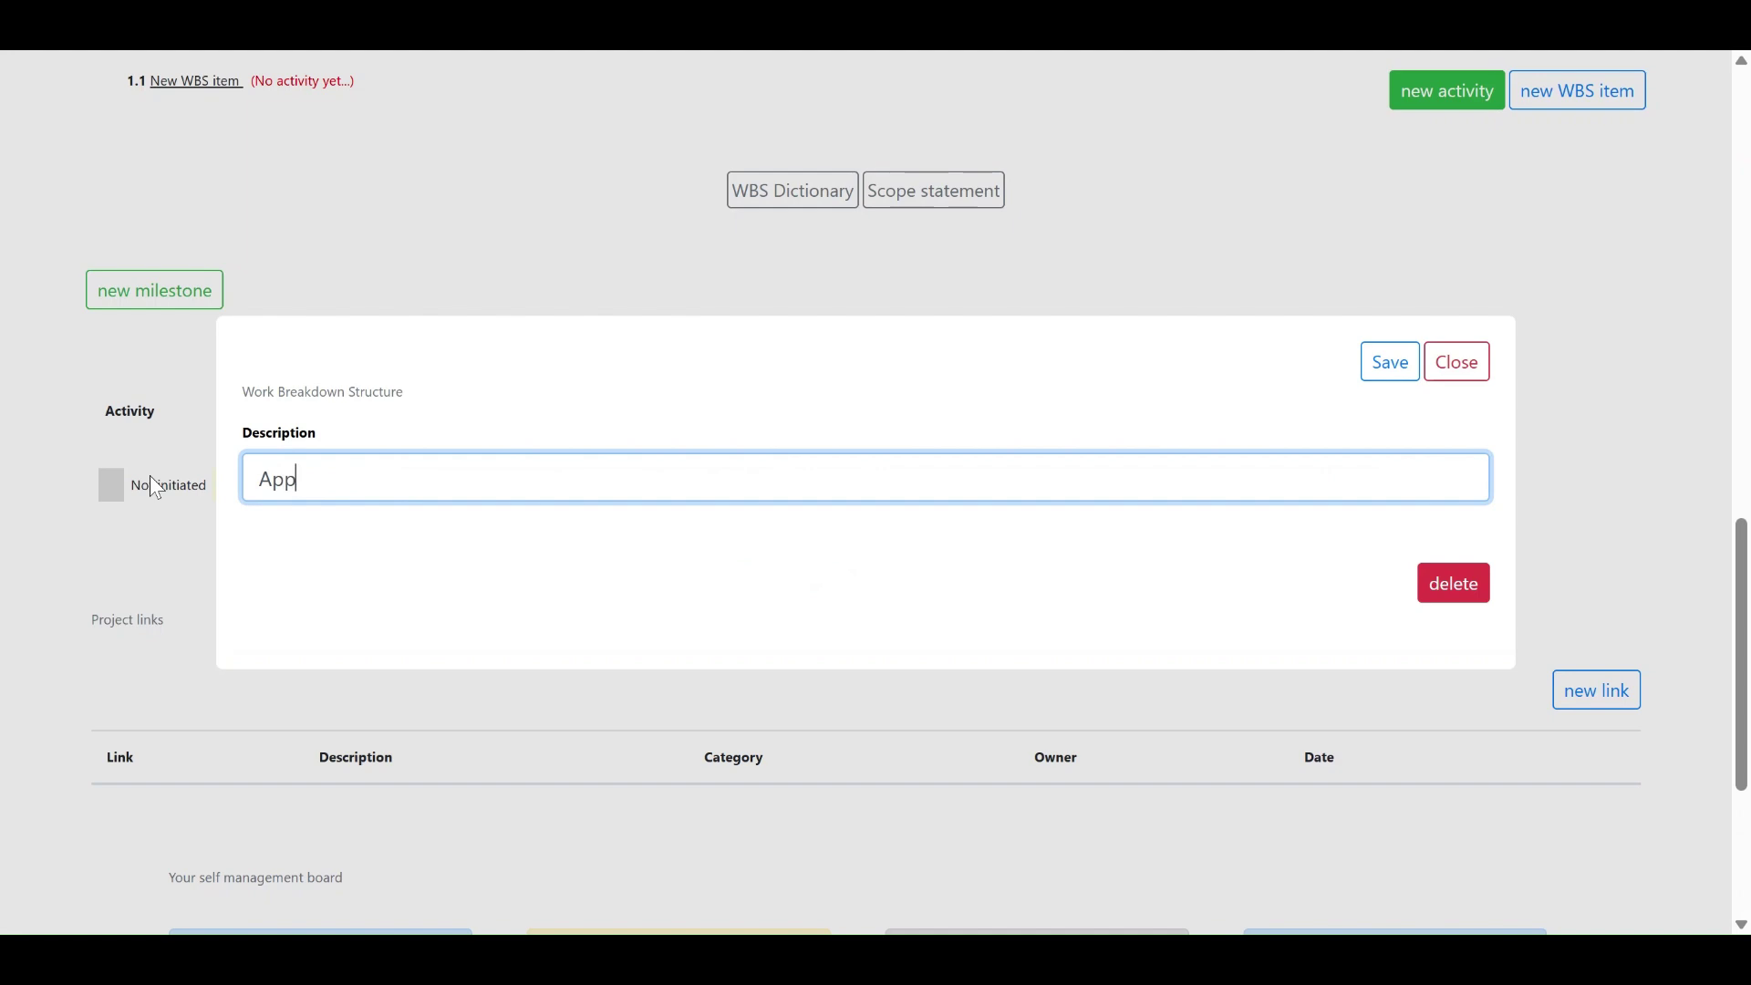
text( screens)
click(1374, 364)
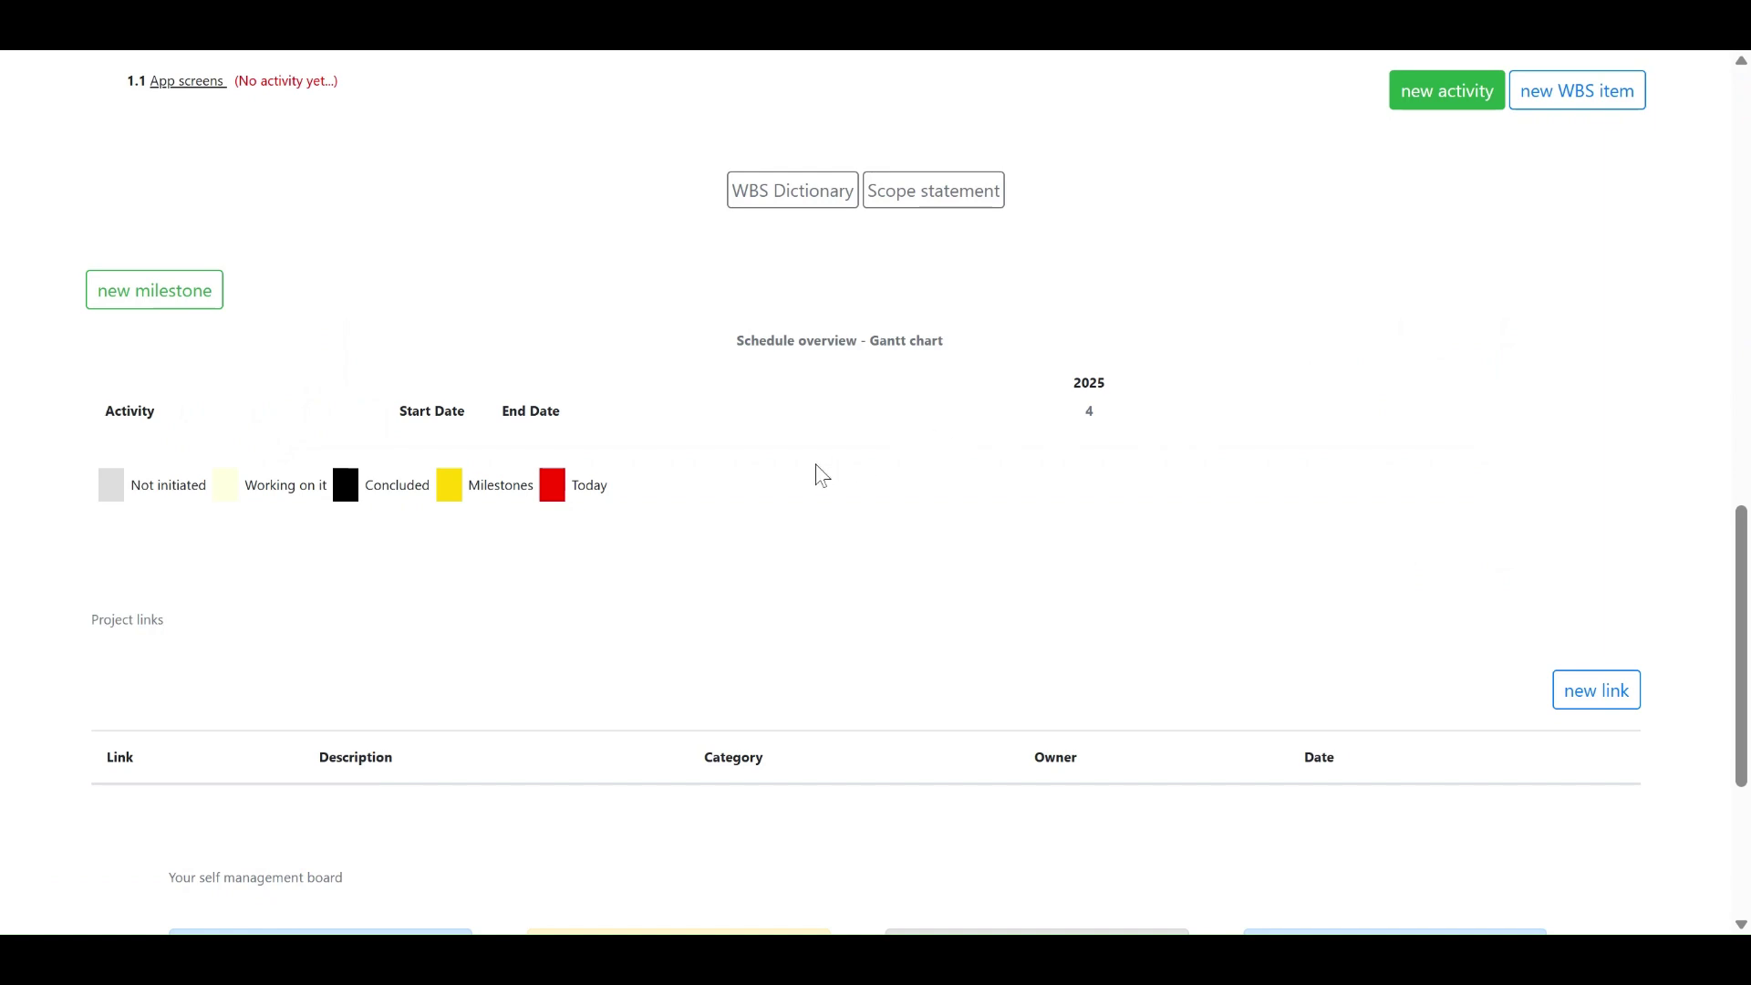
Add a WBS item described as "Login screen" under "App screens".
scroll(811, 422, up, 2)
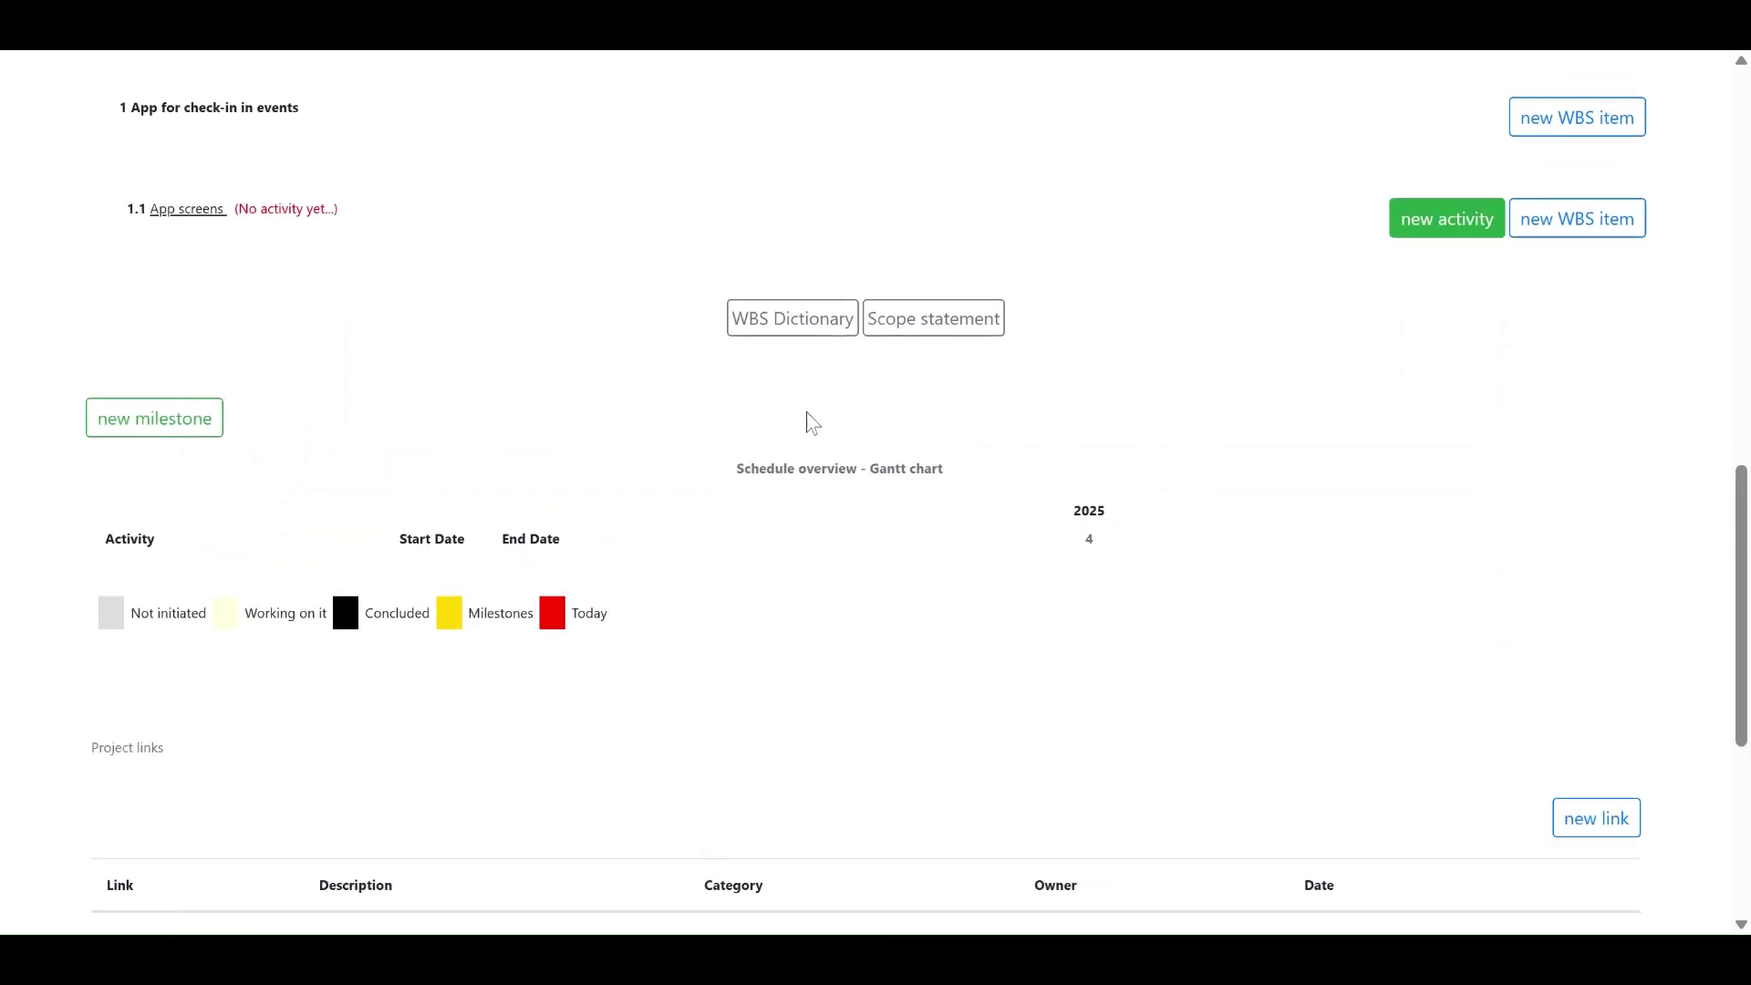
scroll(810, 421, up, 4)
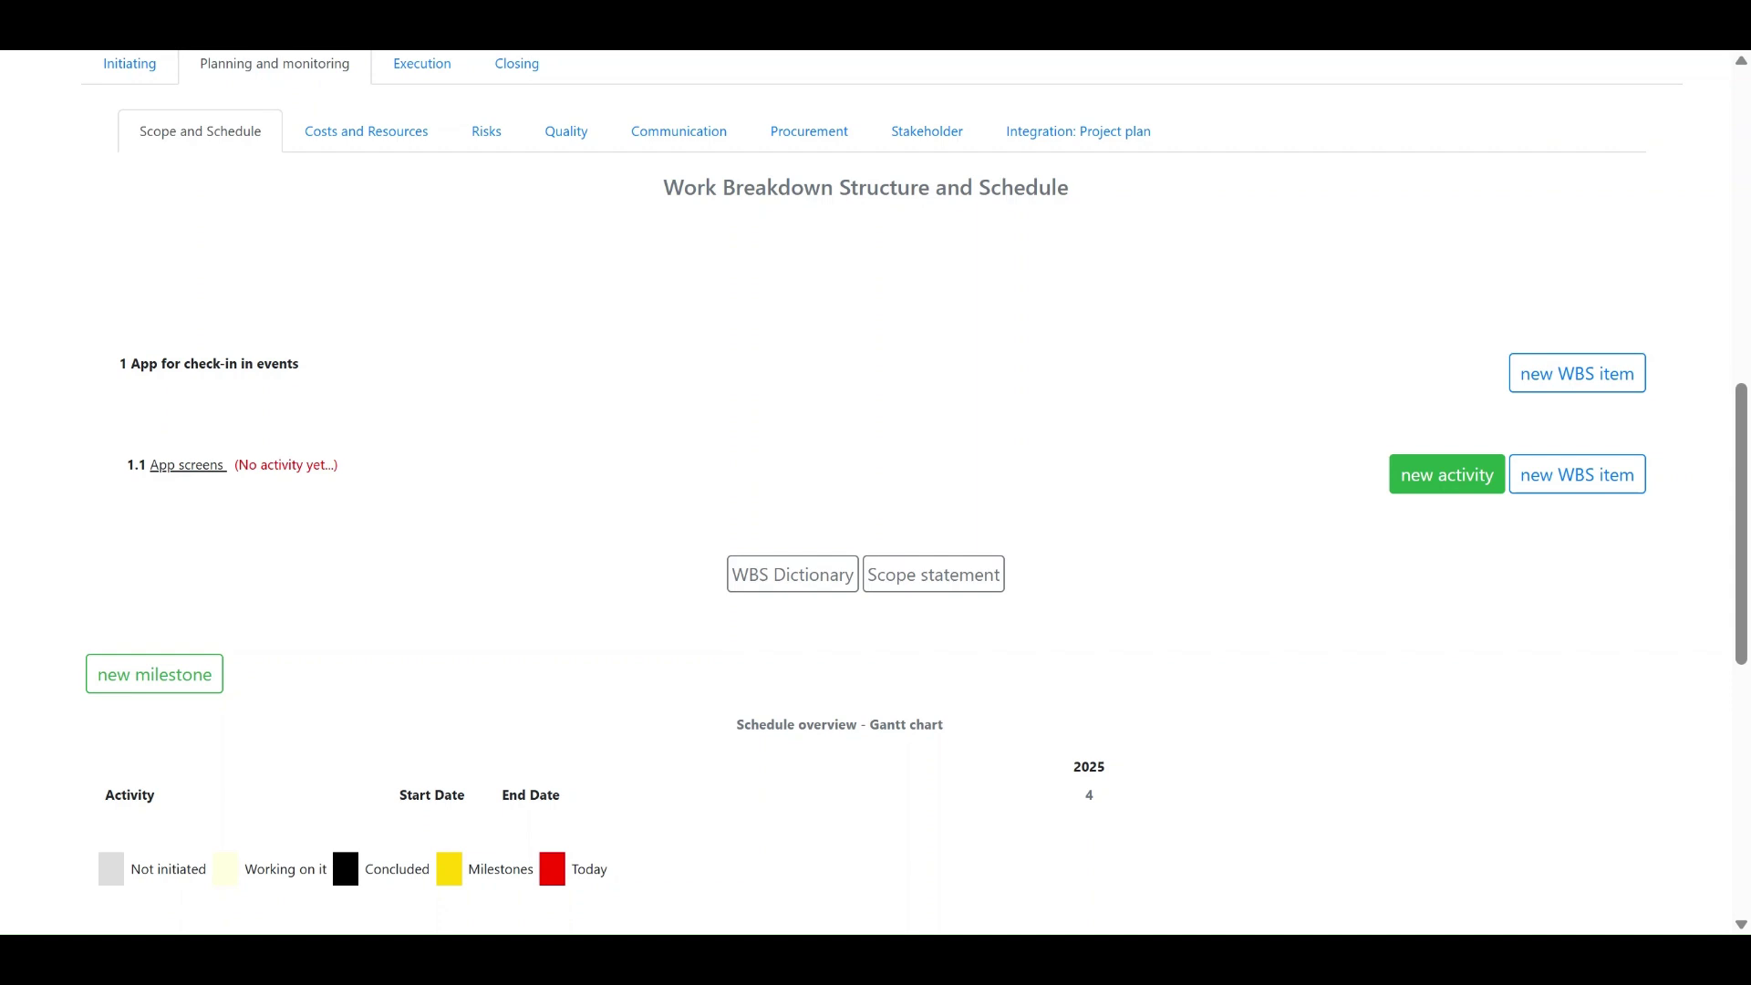
click(1559, 493)
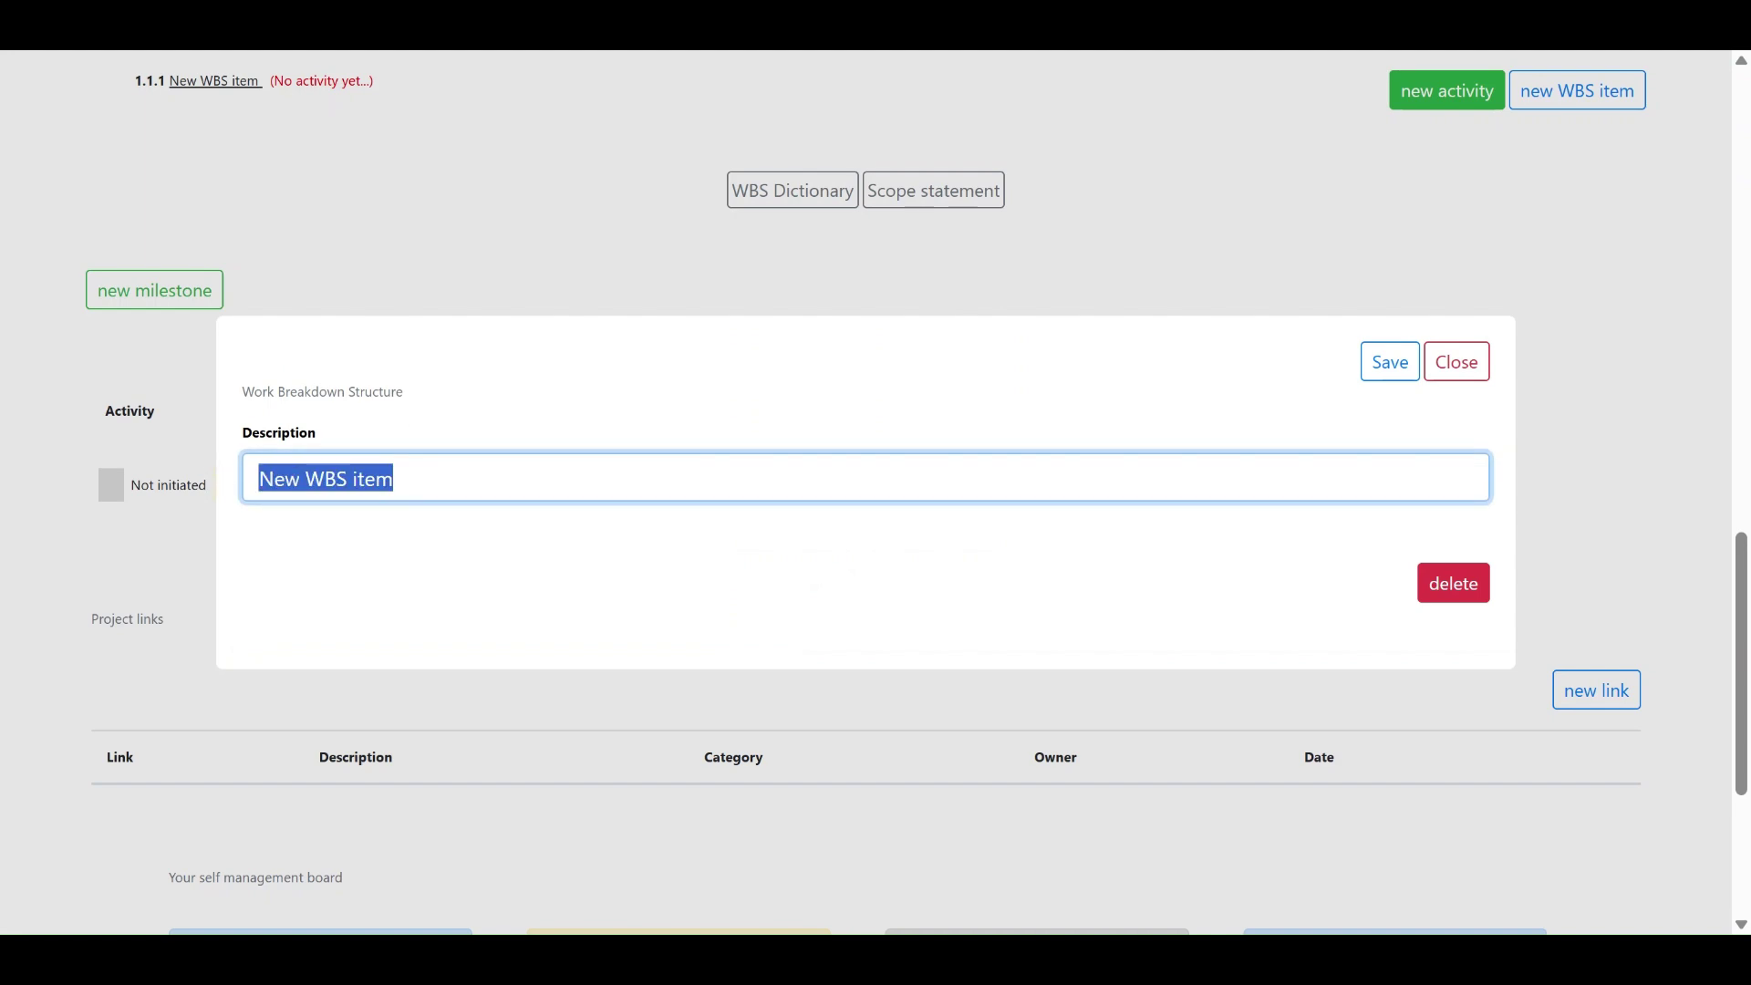
text(Login screen)
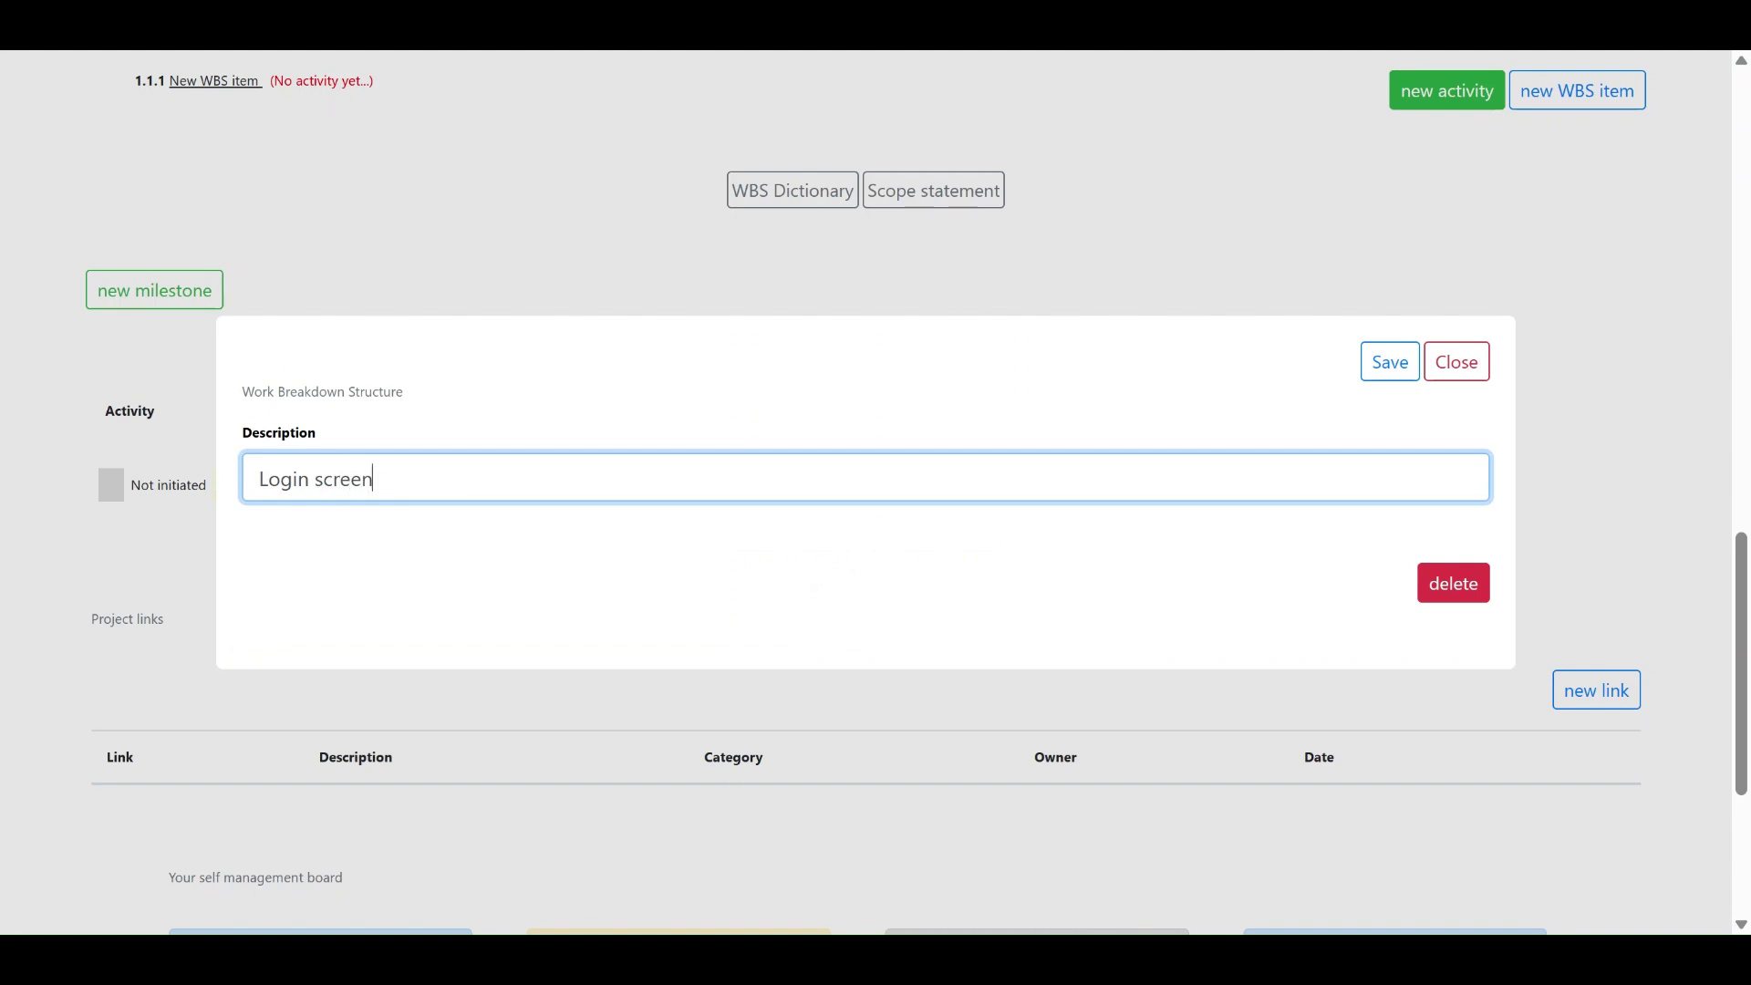
click(1386, 362)
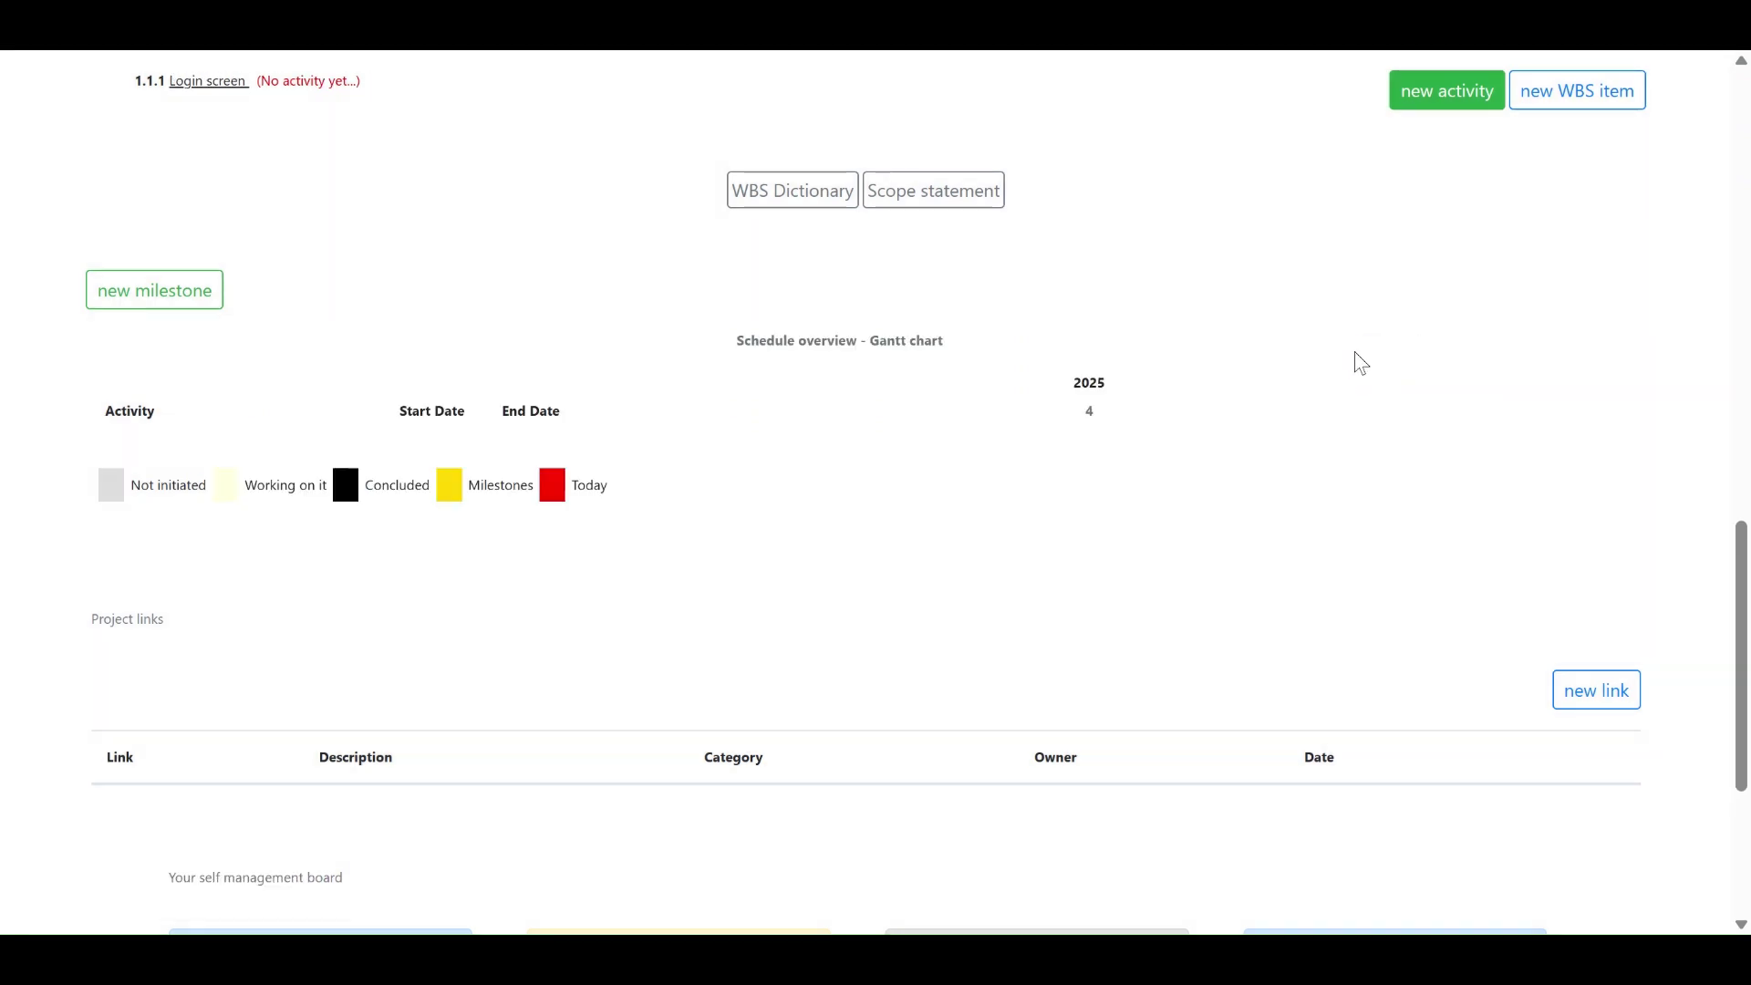
Add a second WBS item under "App screens", described as "Check-in screen".
scroll(1243, 395, up, 3)
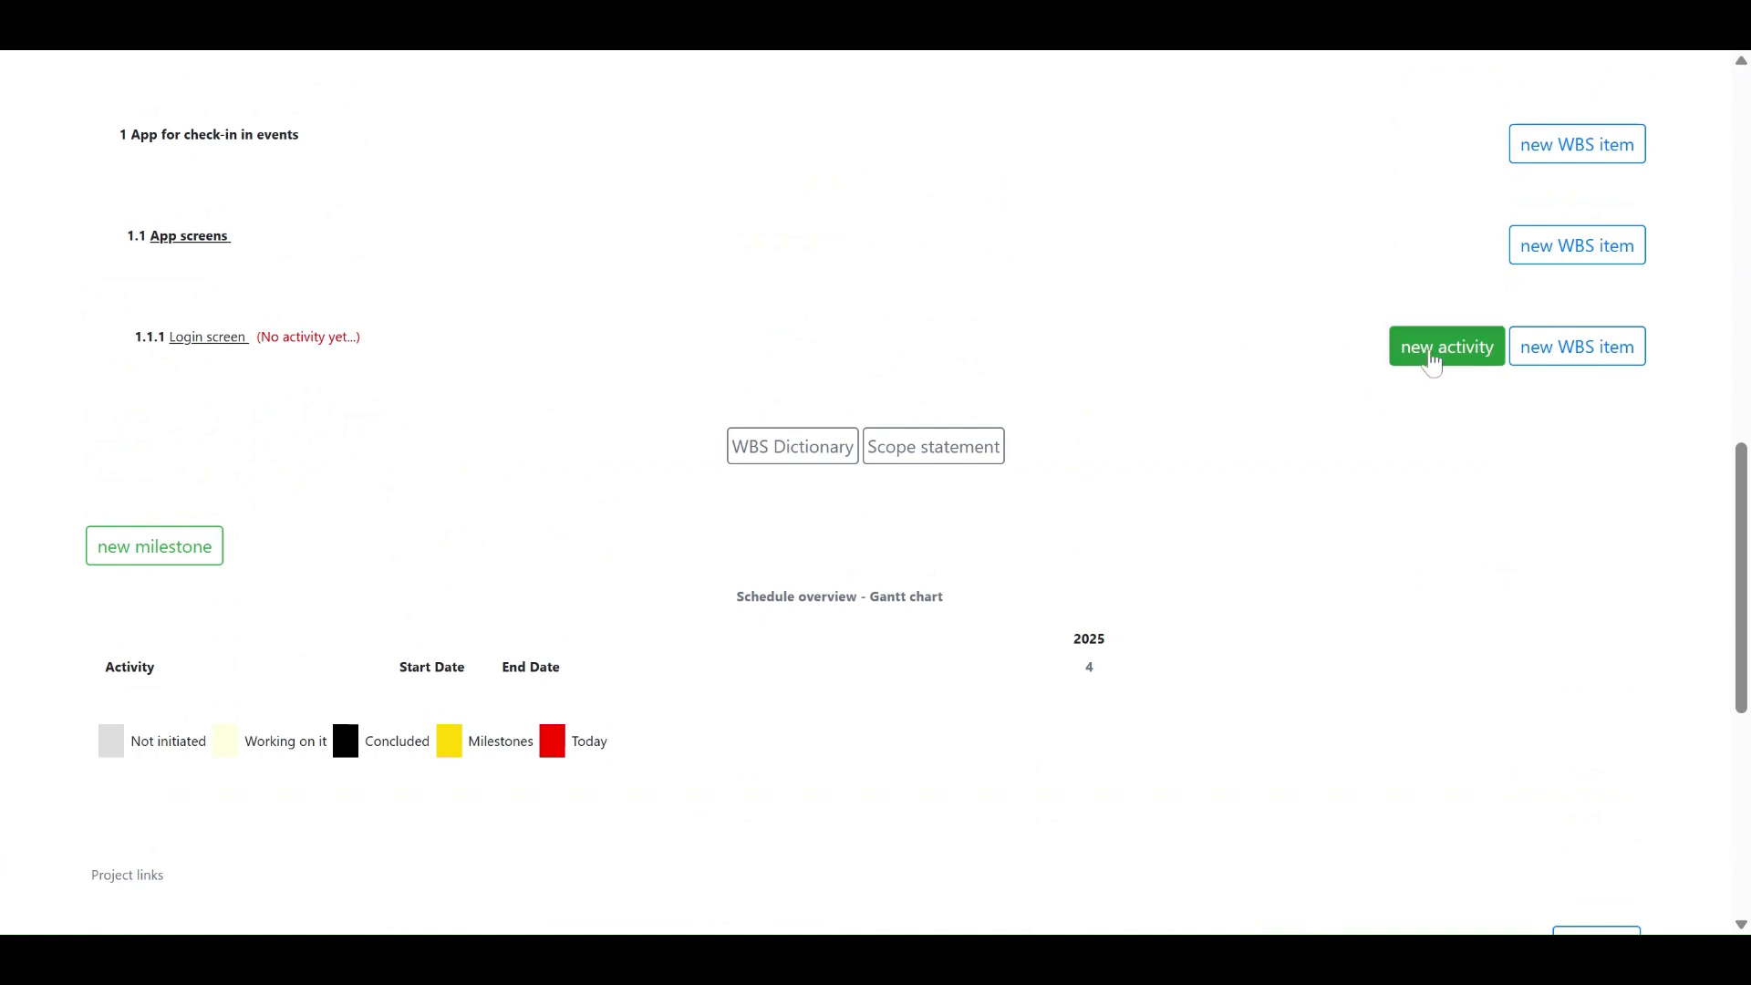
click(1539, 244)
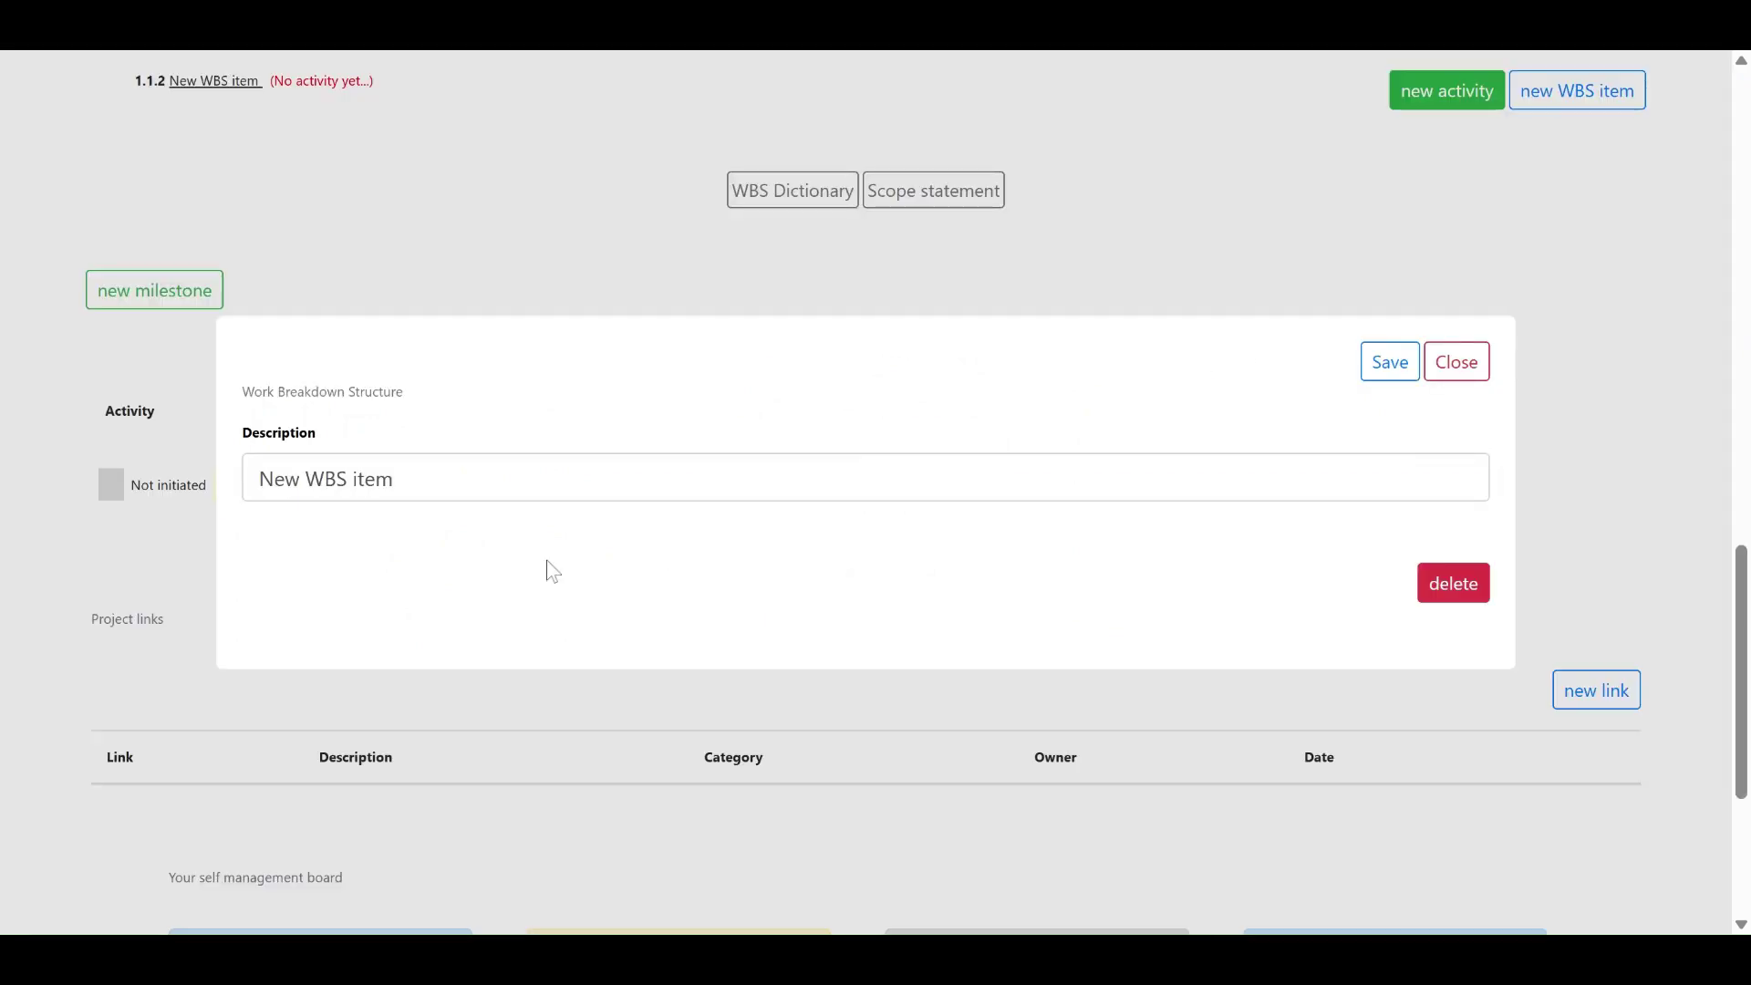
text(Ch)
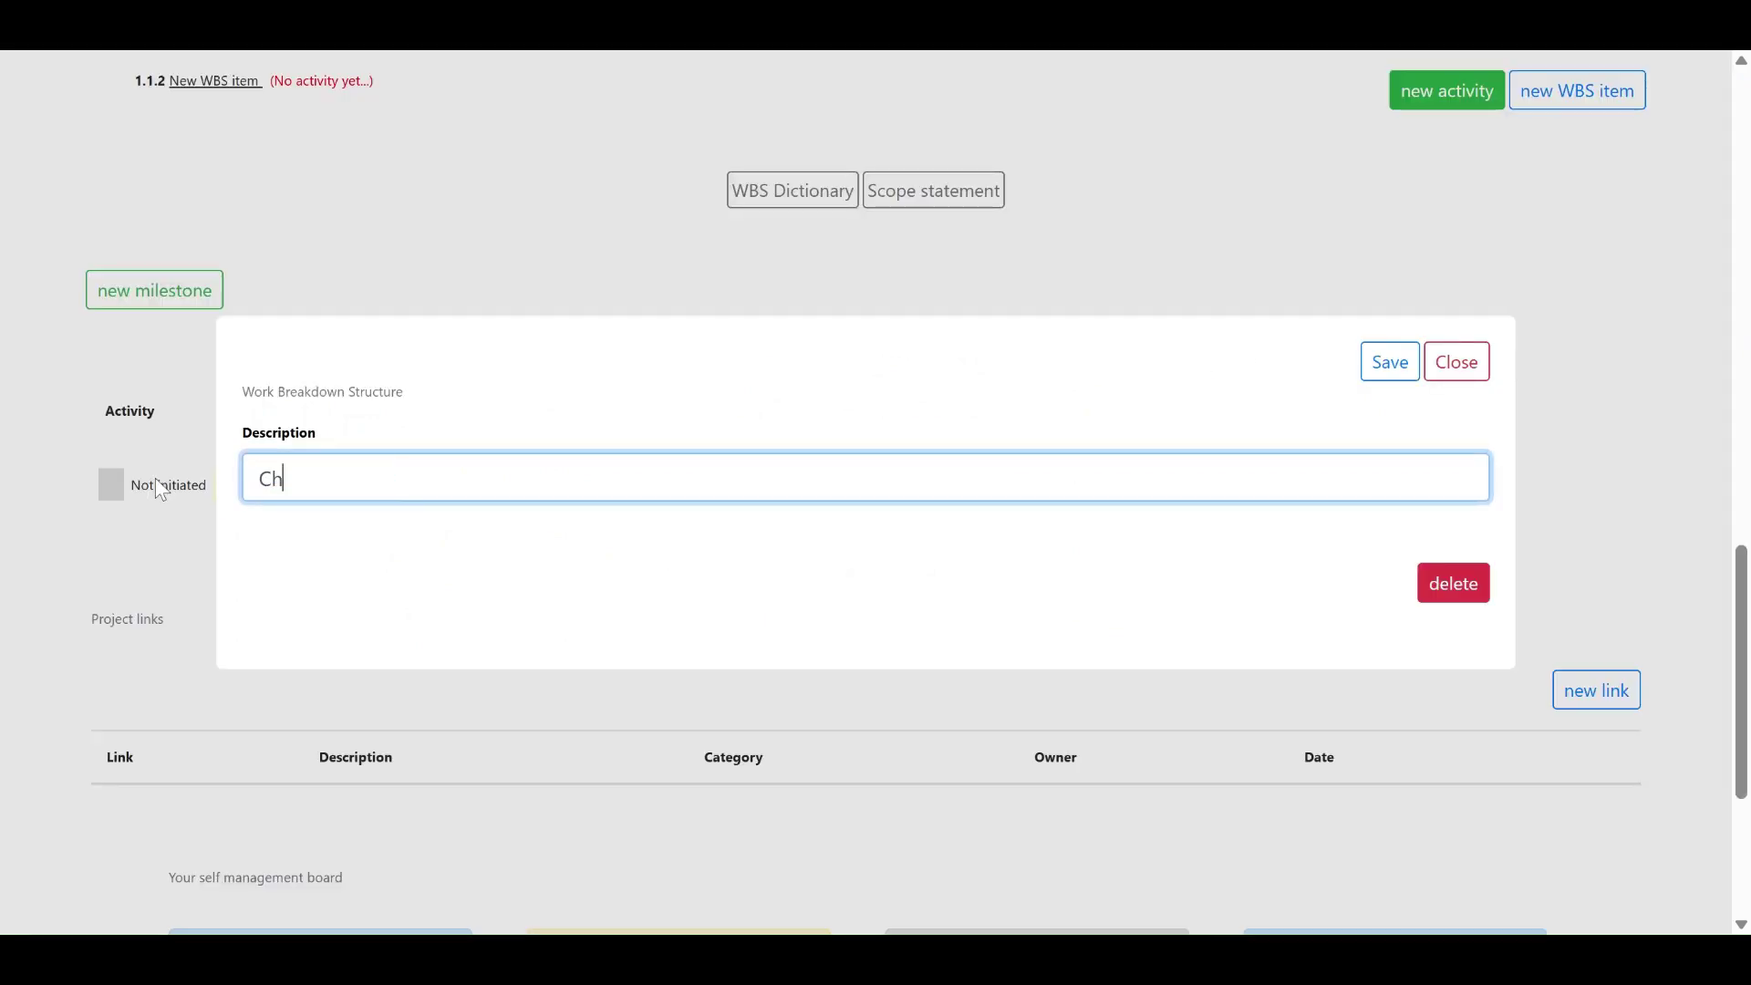
text(eck-in screen)
click(1389, 362)
Add a WBS item described as "Web Services" directly under the root item "App for check-in in events".
scroll(792, 507, up, 5)
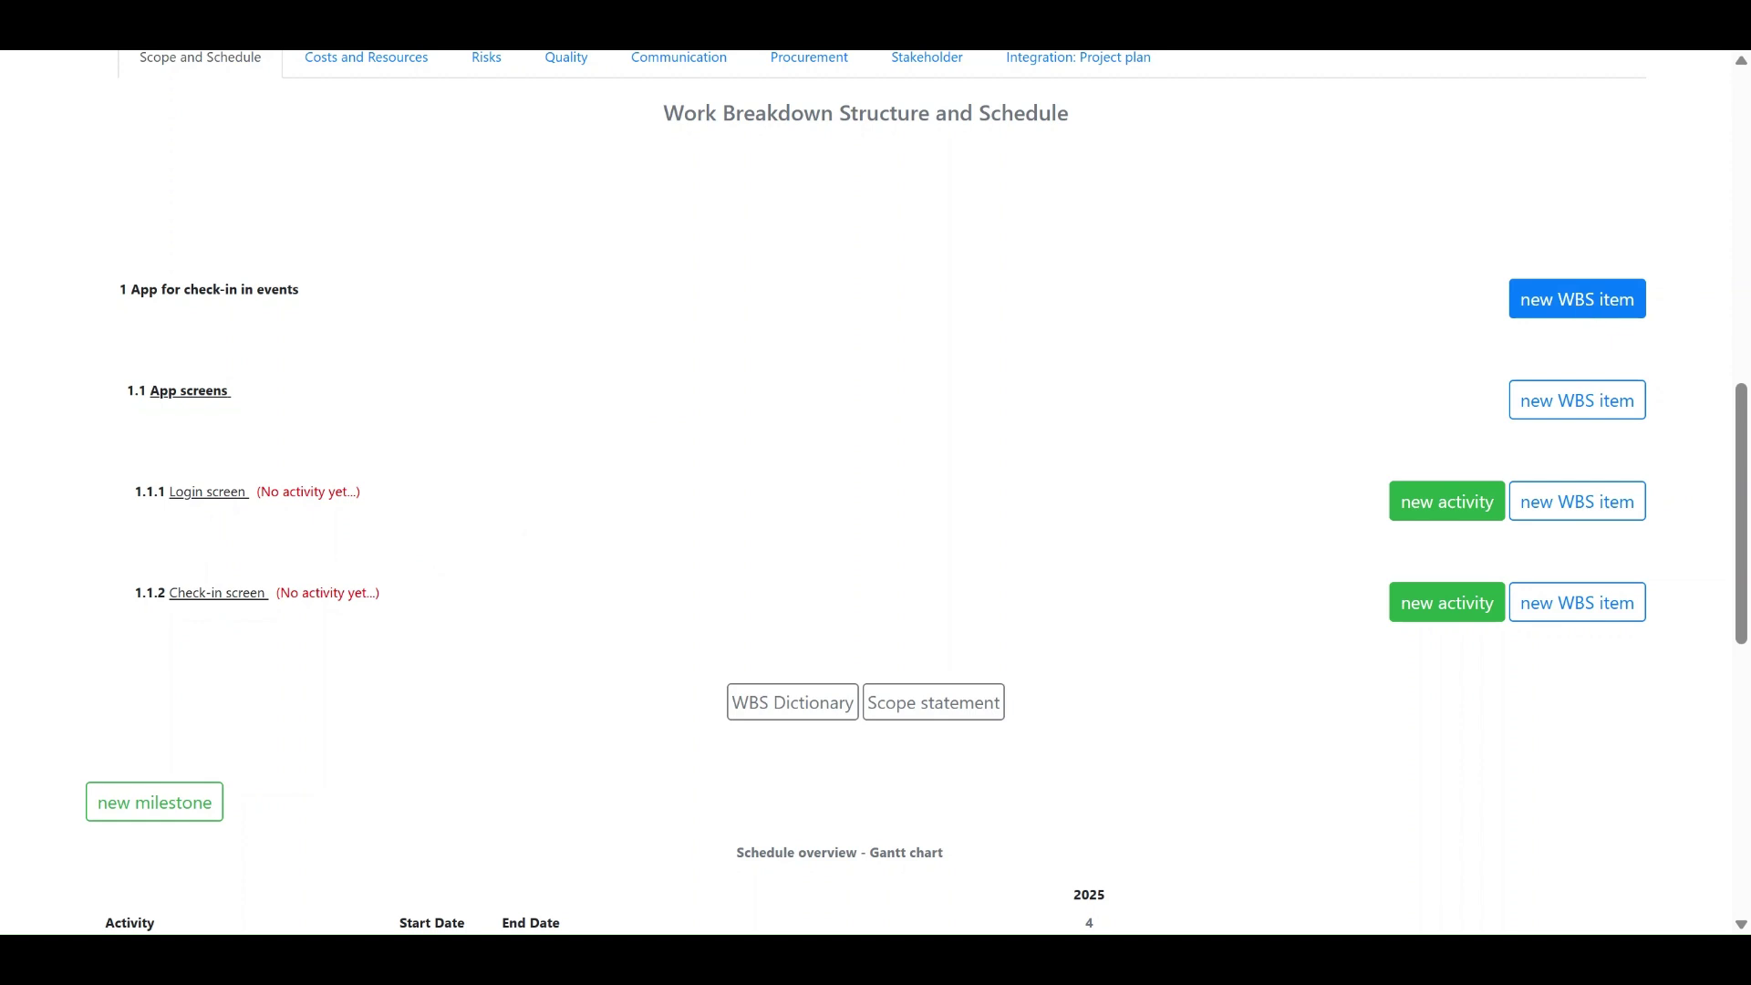
click(1578, 310)
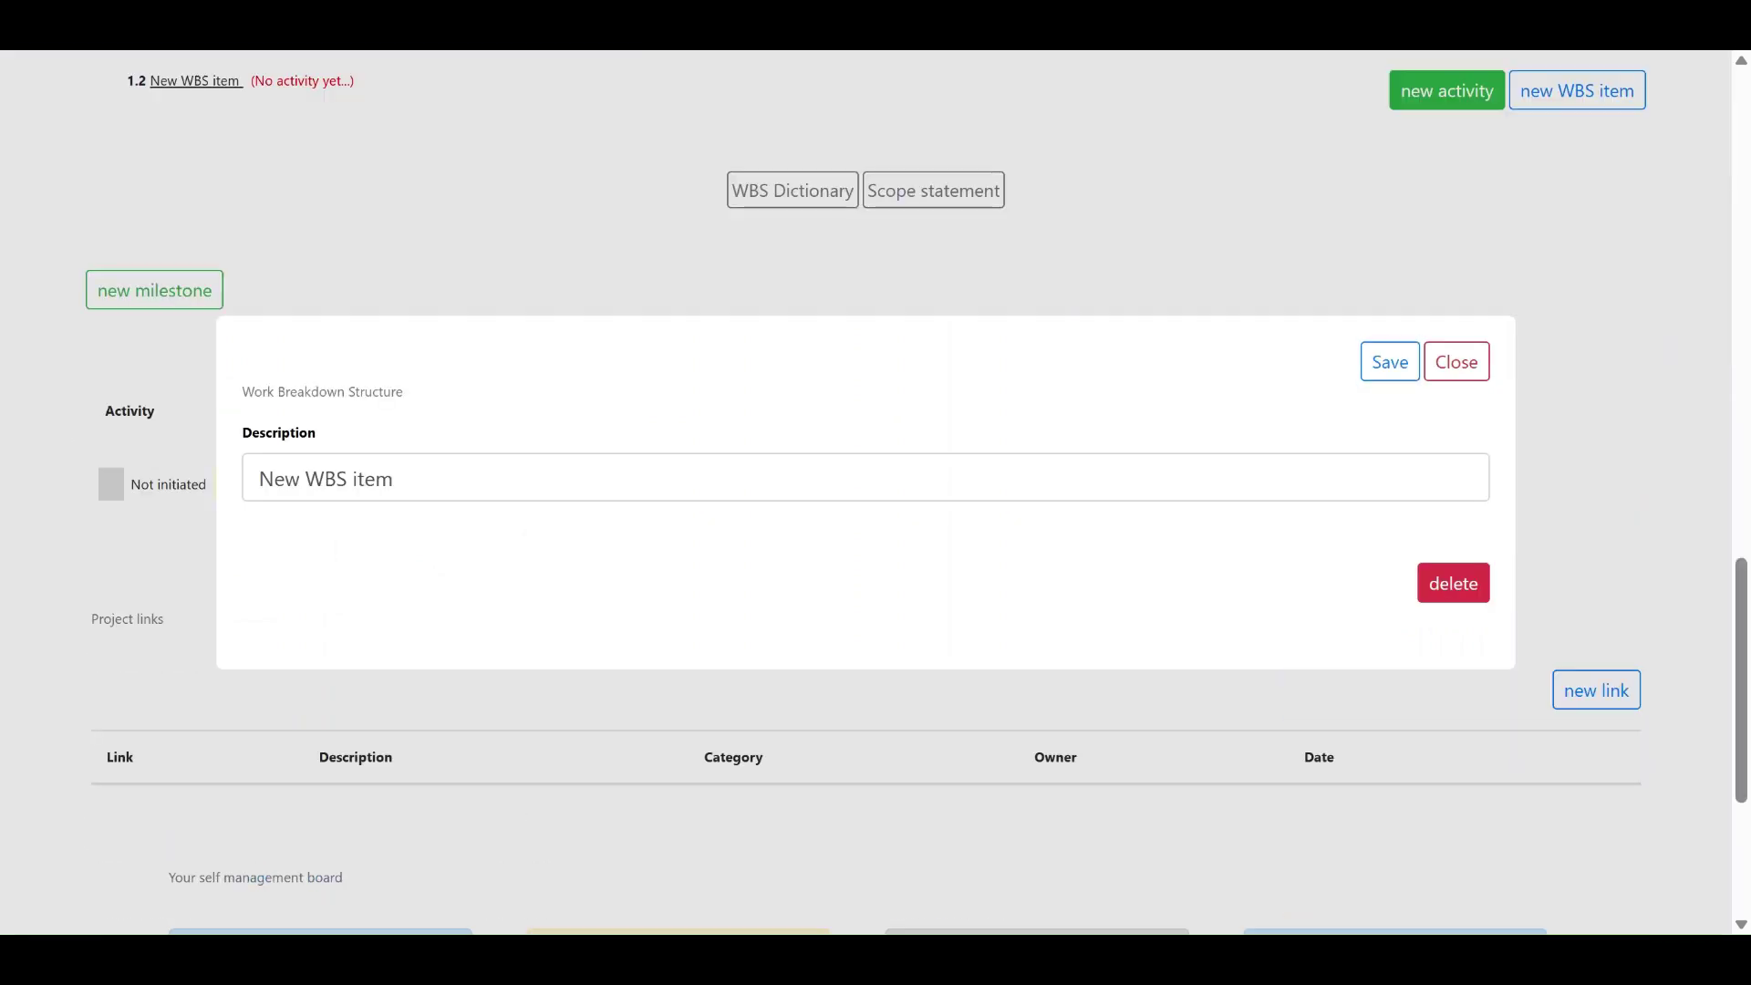
text(Se)
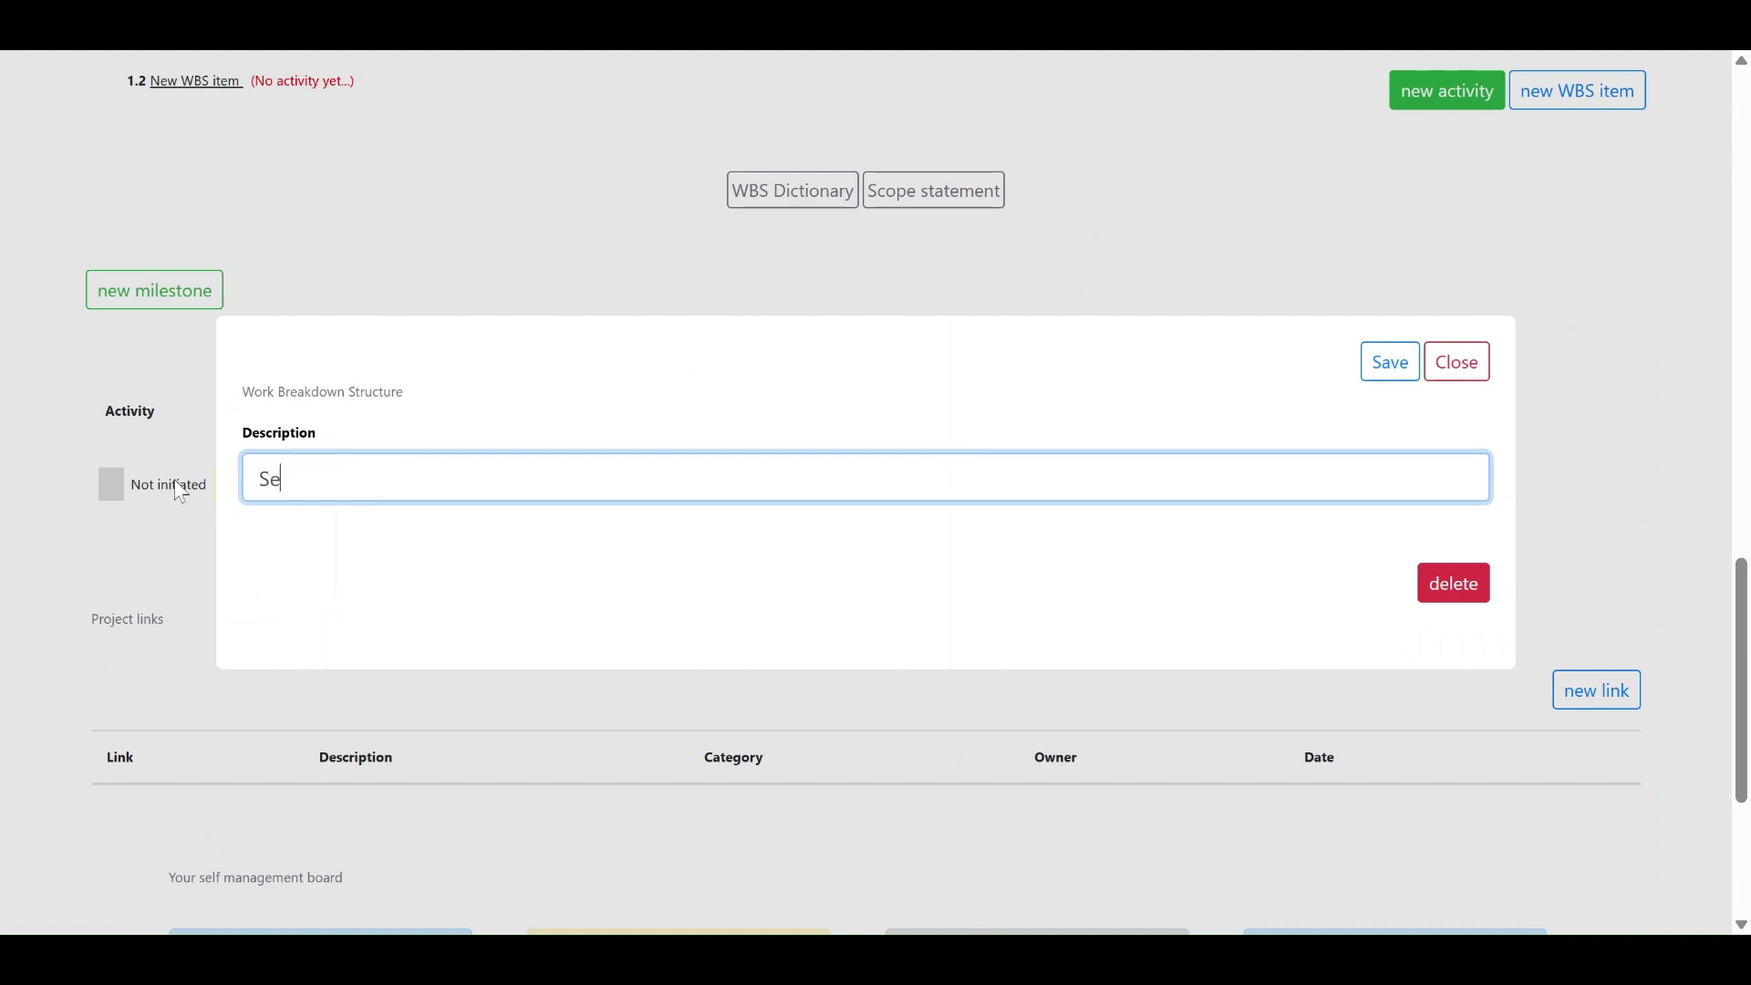
text(rvices)
text(Web)
click(1373, 365)
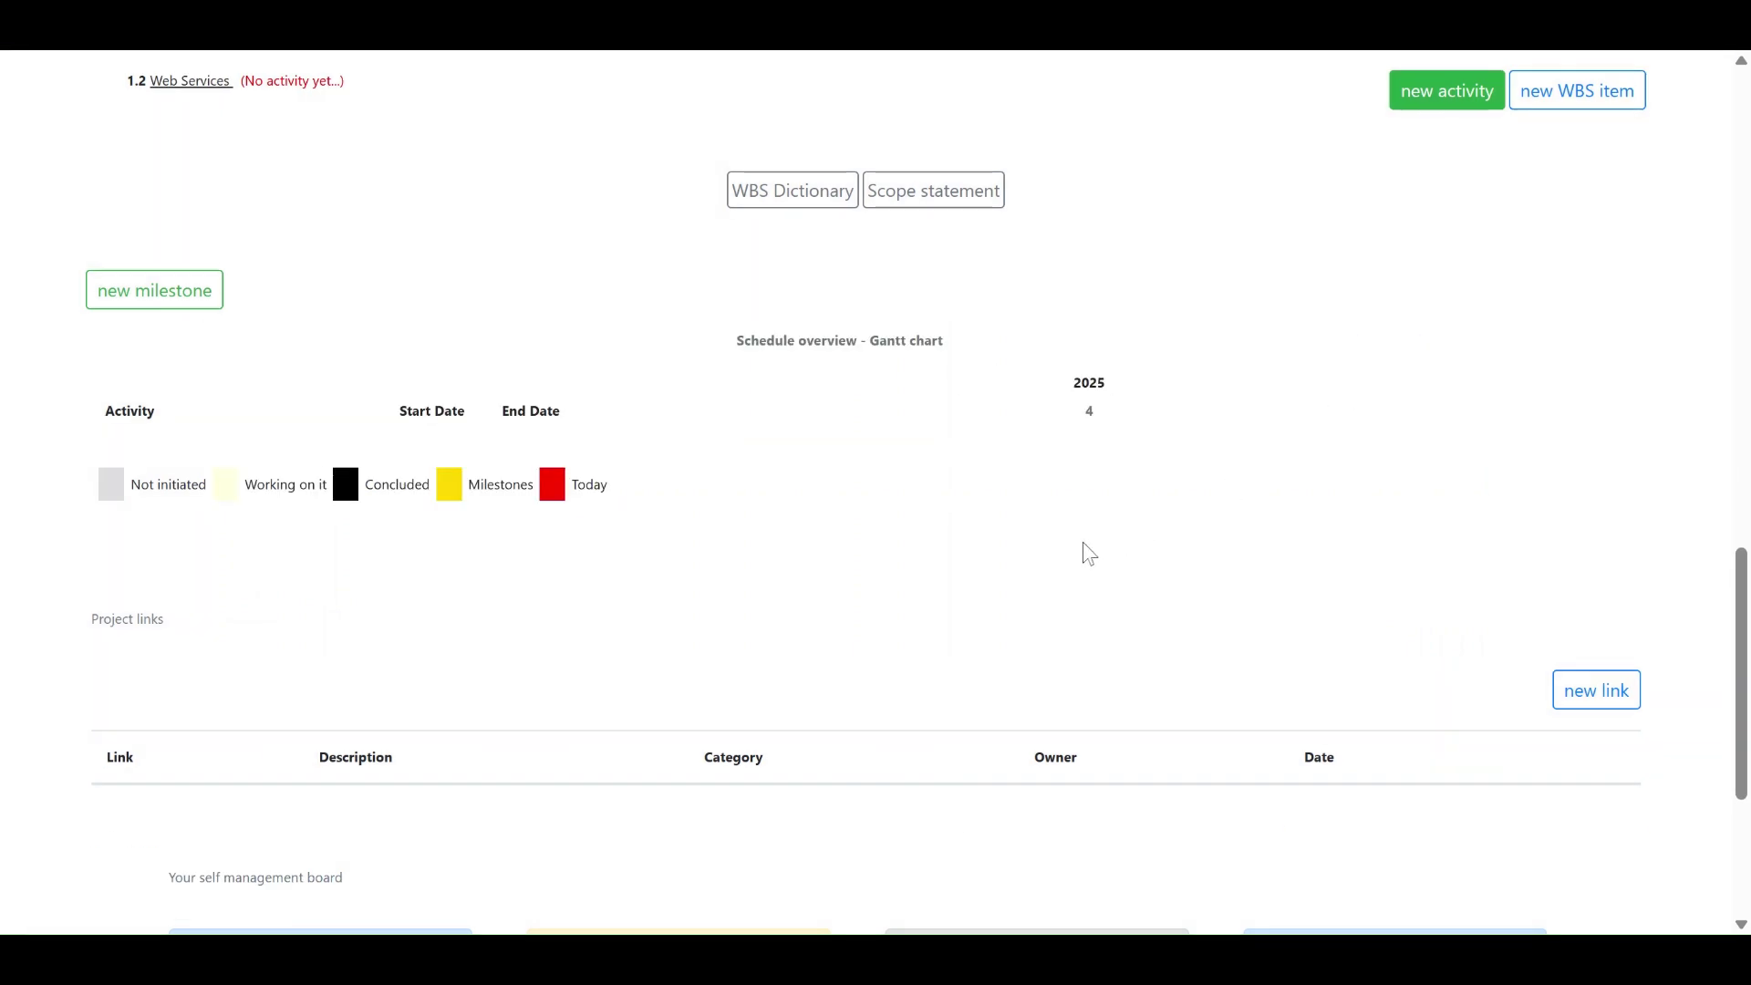
Add a WBS item described as "Login Service" under "Web Services".
scroll(1085, 552, up, 4)
scroll(1088, 554, up, 1)
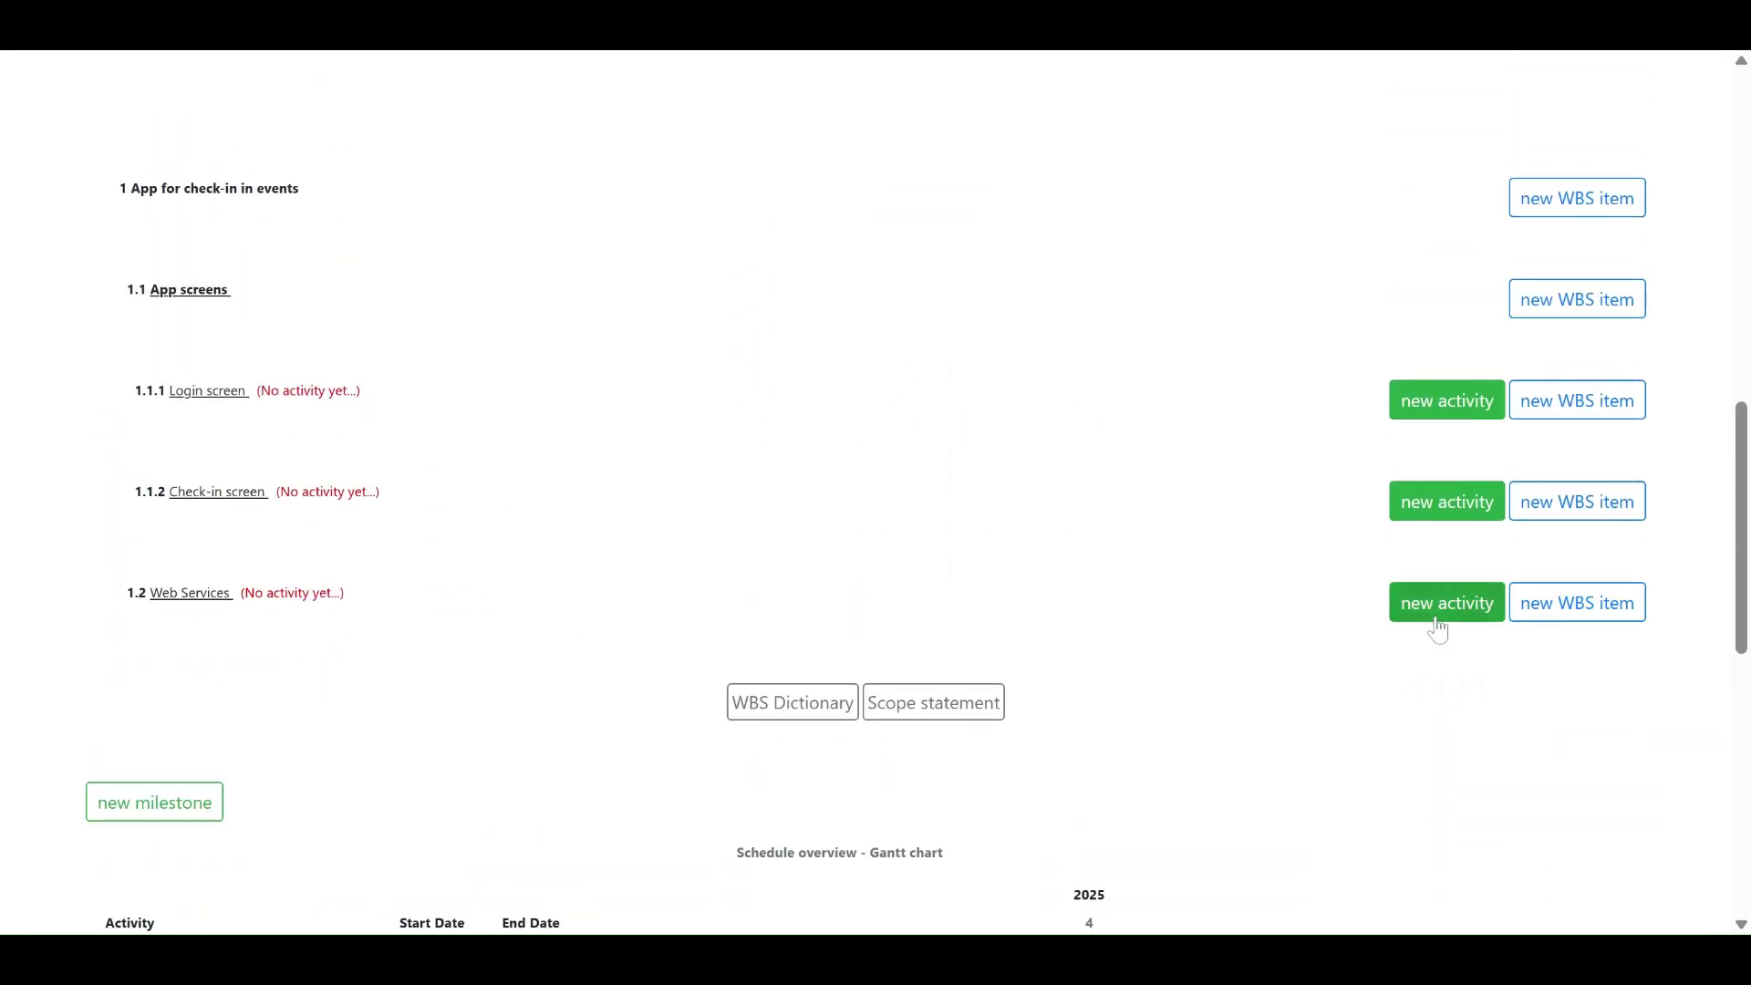
click(1574, 609)
drag(401, 479, 237, 486)
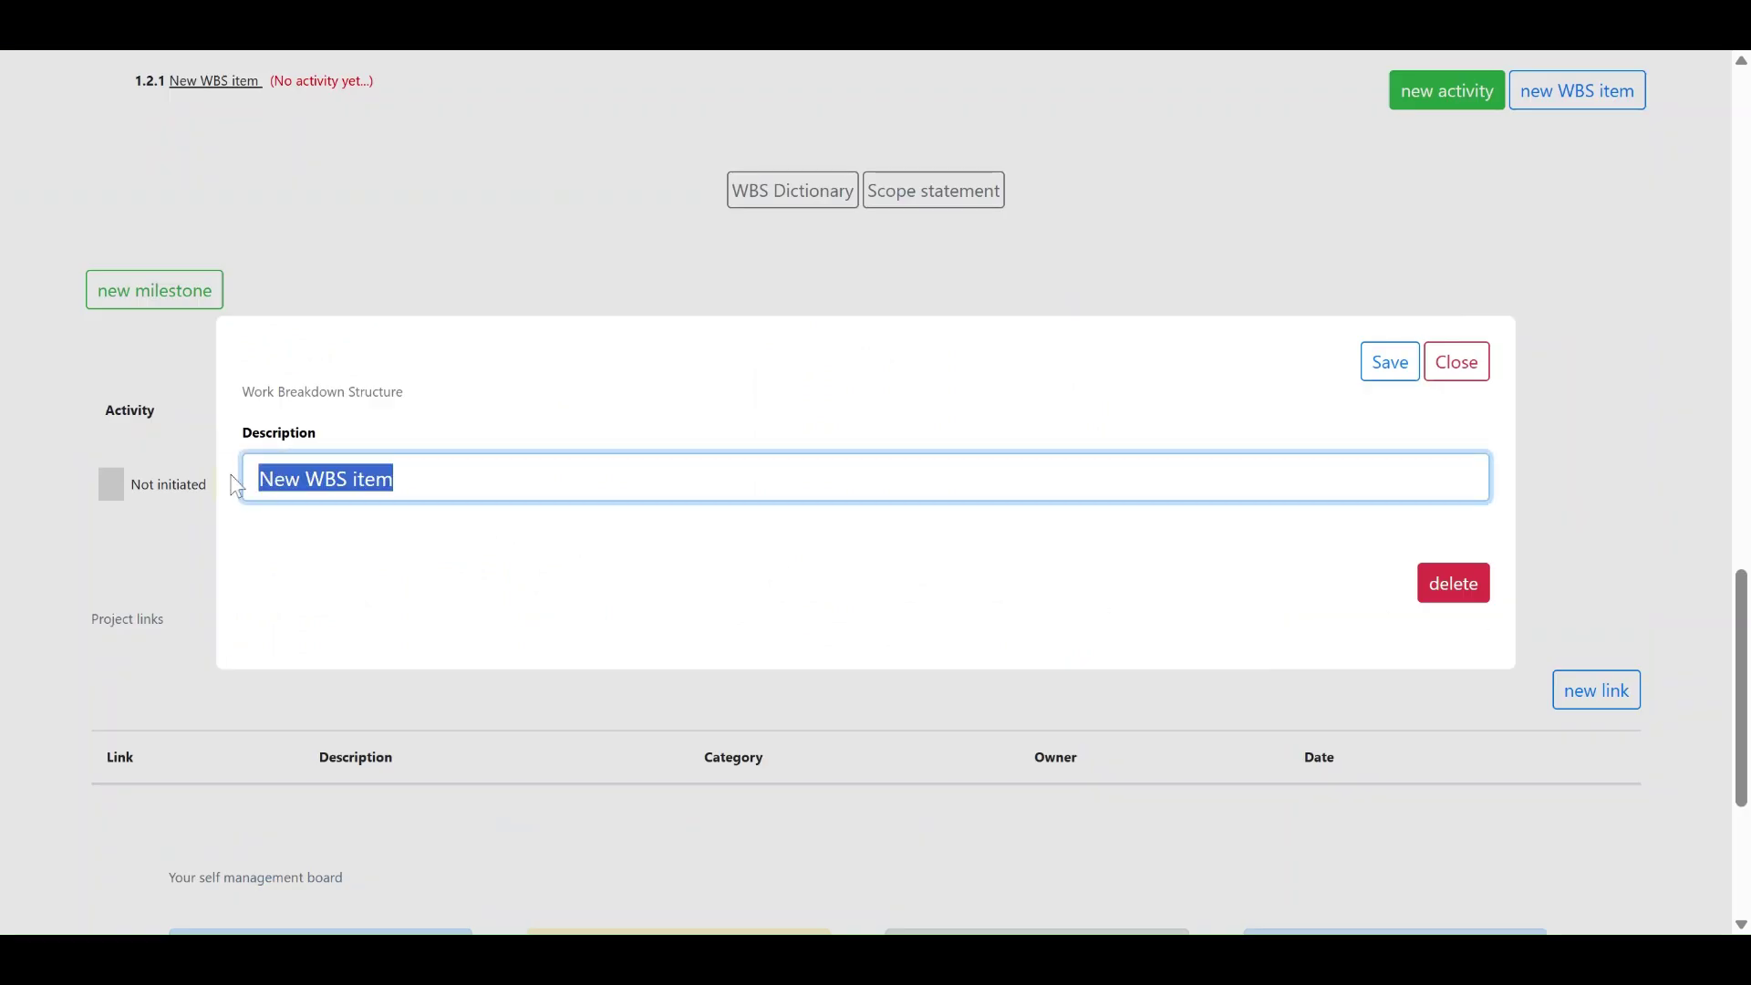
text(Login Se)
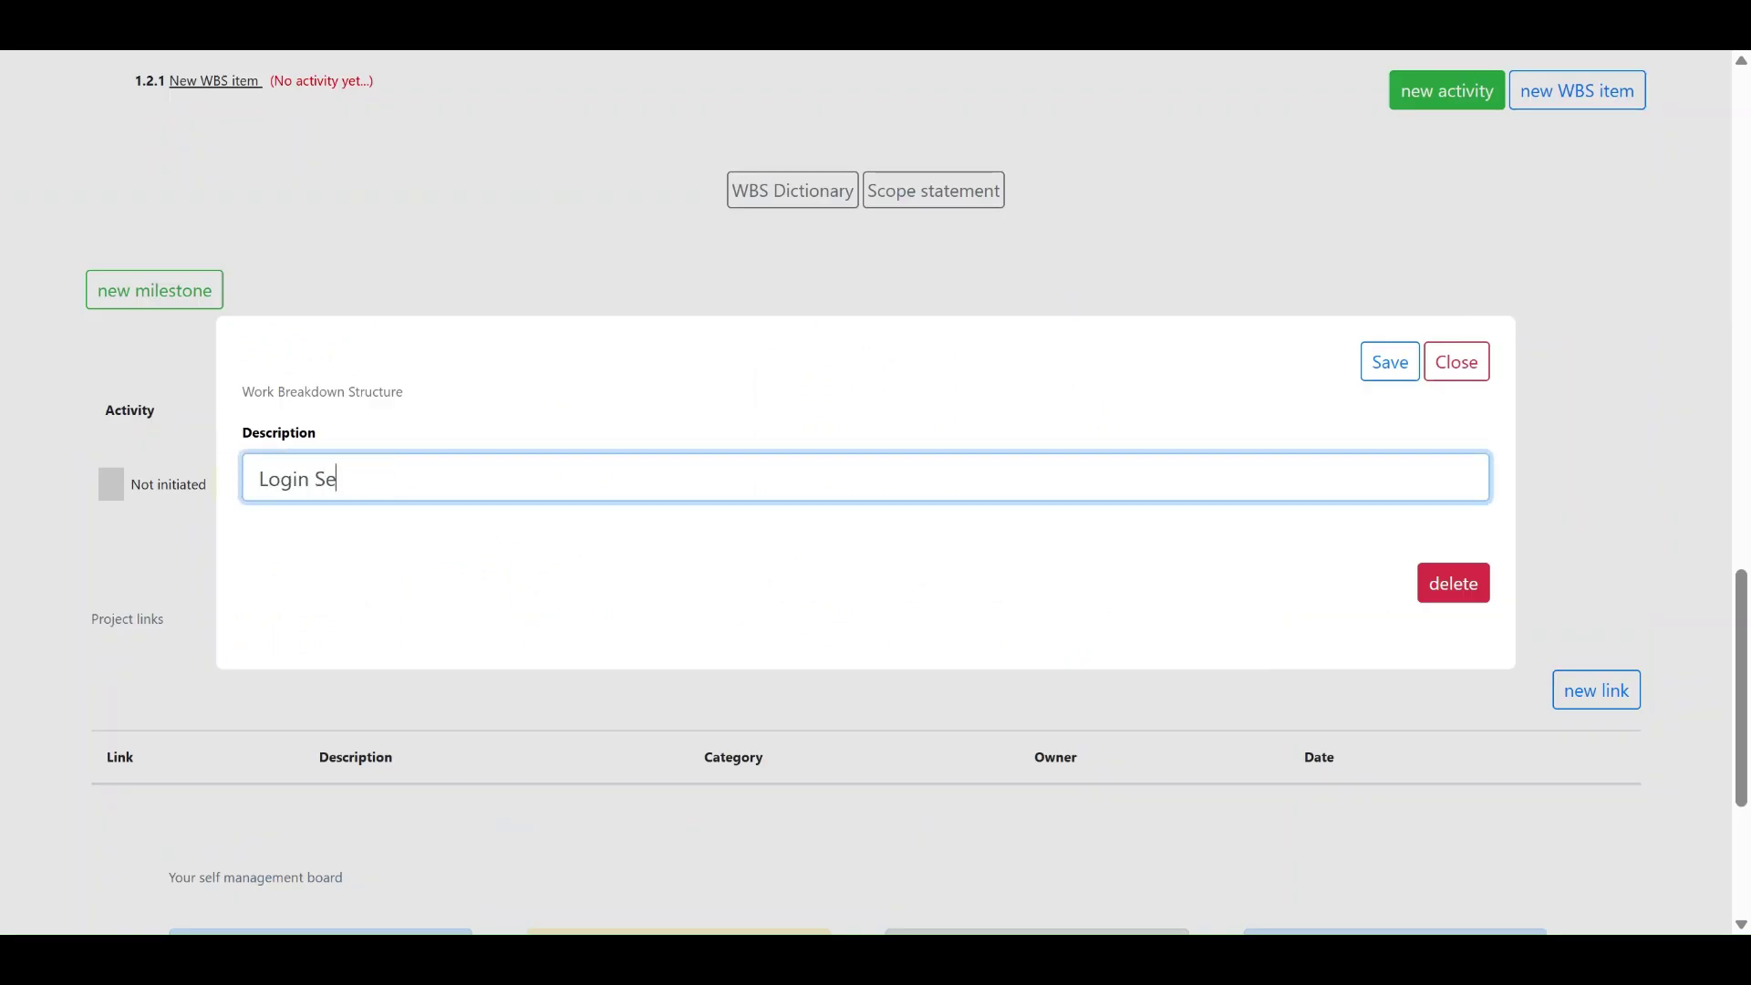
text(rvice)
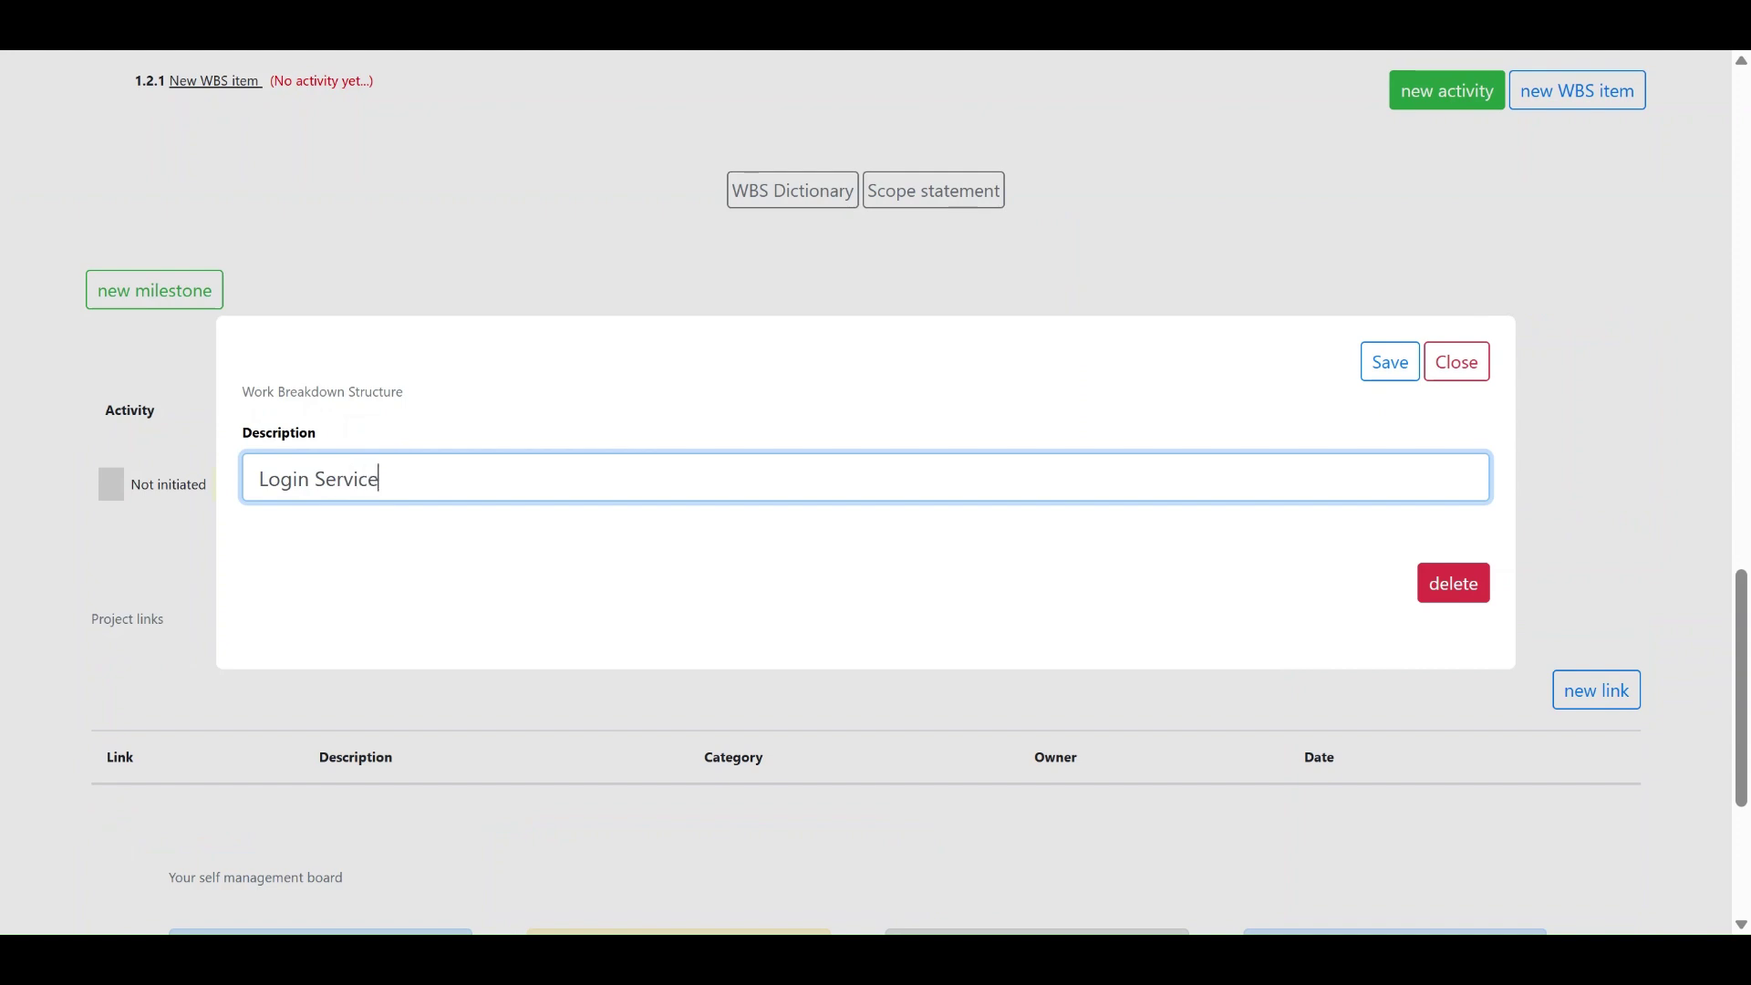
click(1390, 362)
Add a second WBS item under "Web Services", described as "Check-in Service".
scroll(1100, 476, up, 3)
scroll(1101, 476, up, 4)
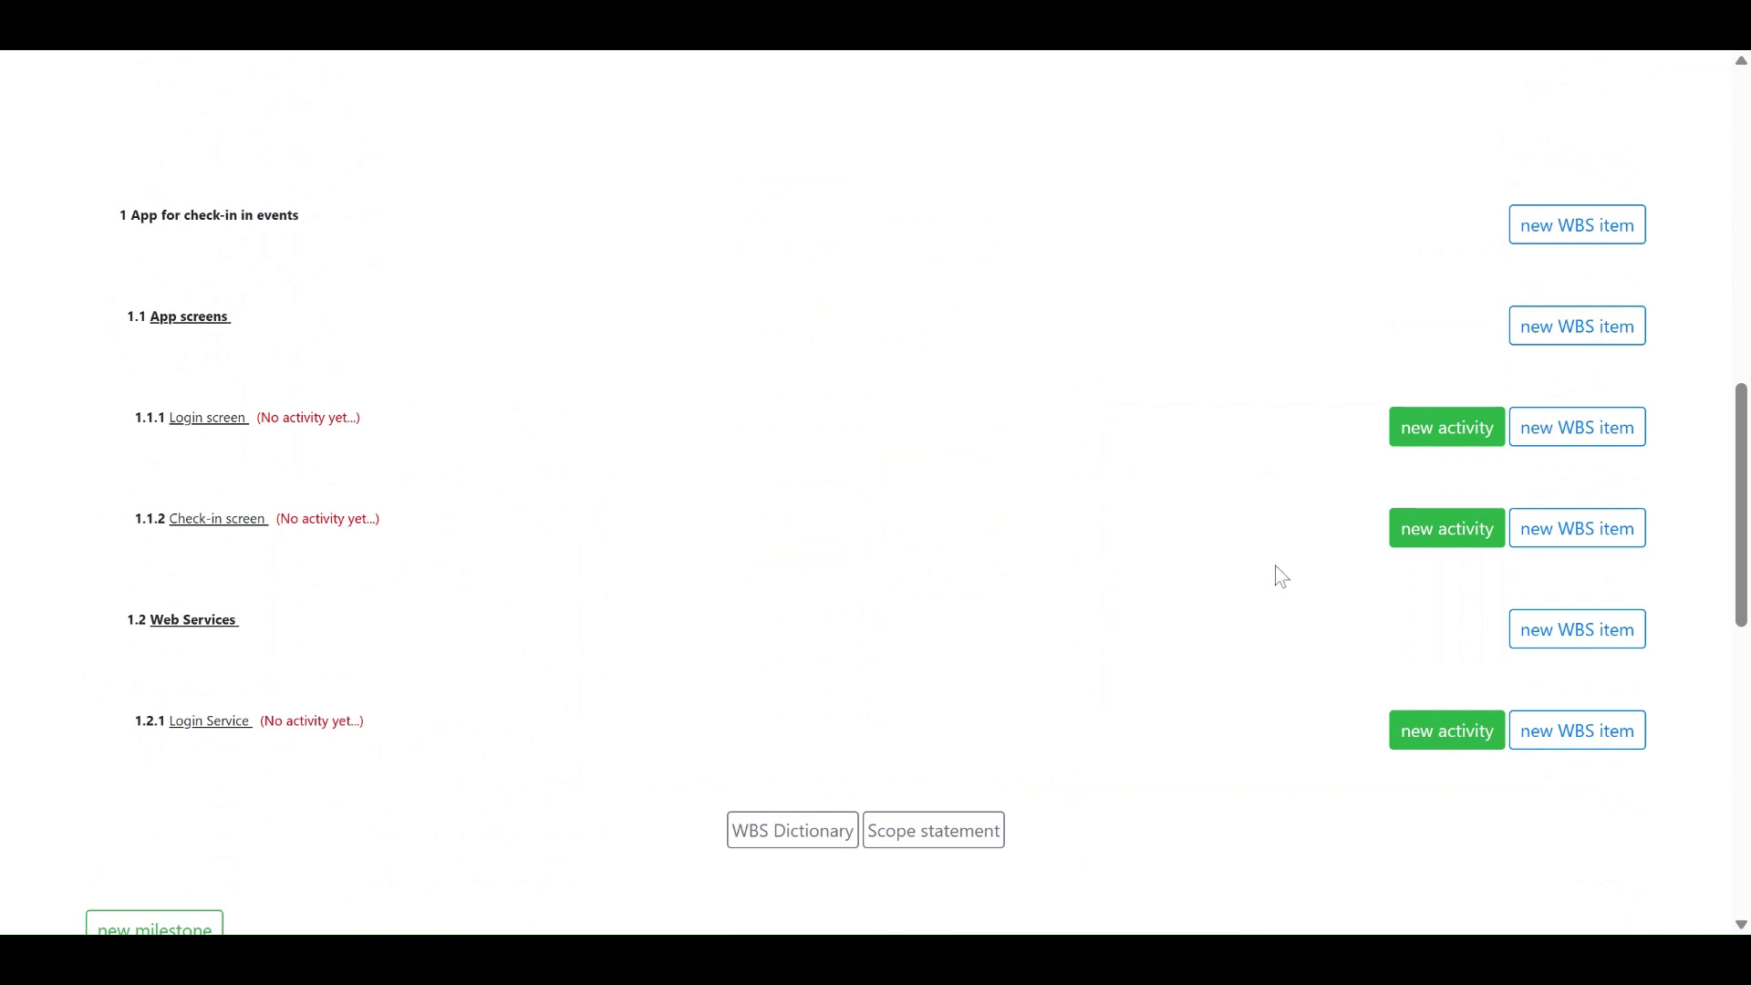
click(1554, 641)
key(ctrl+a)
text(Che)
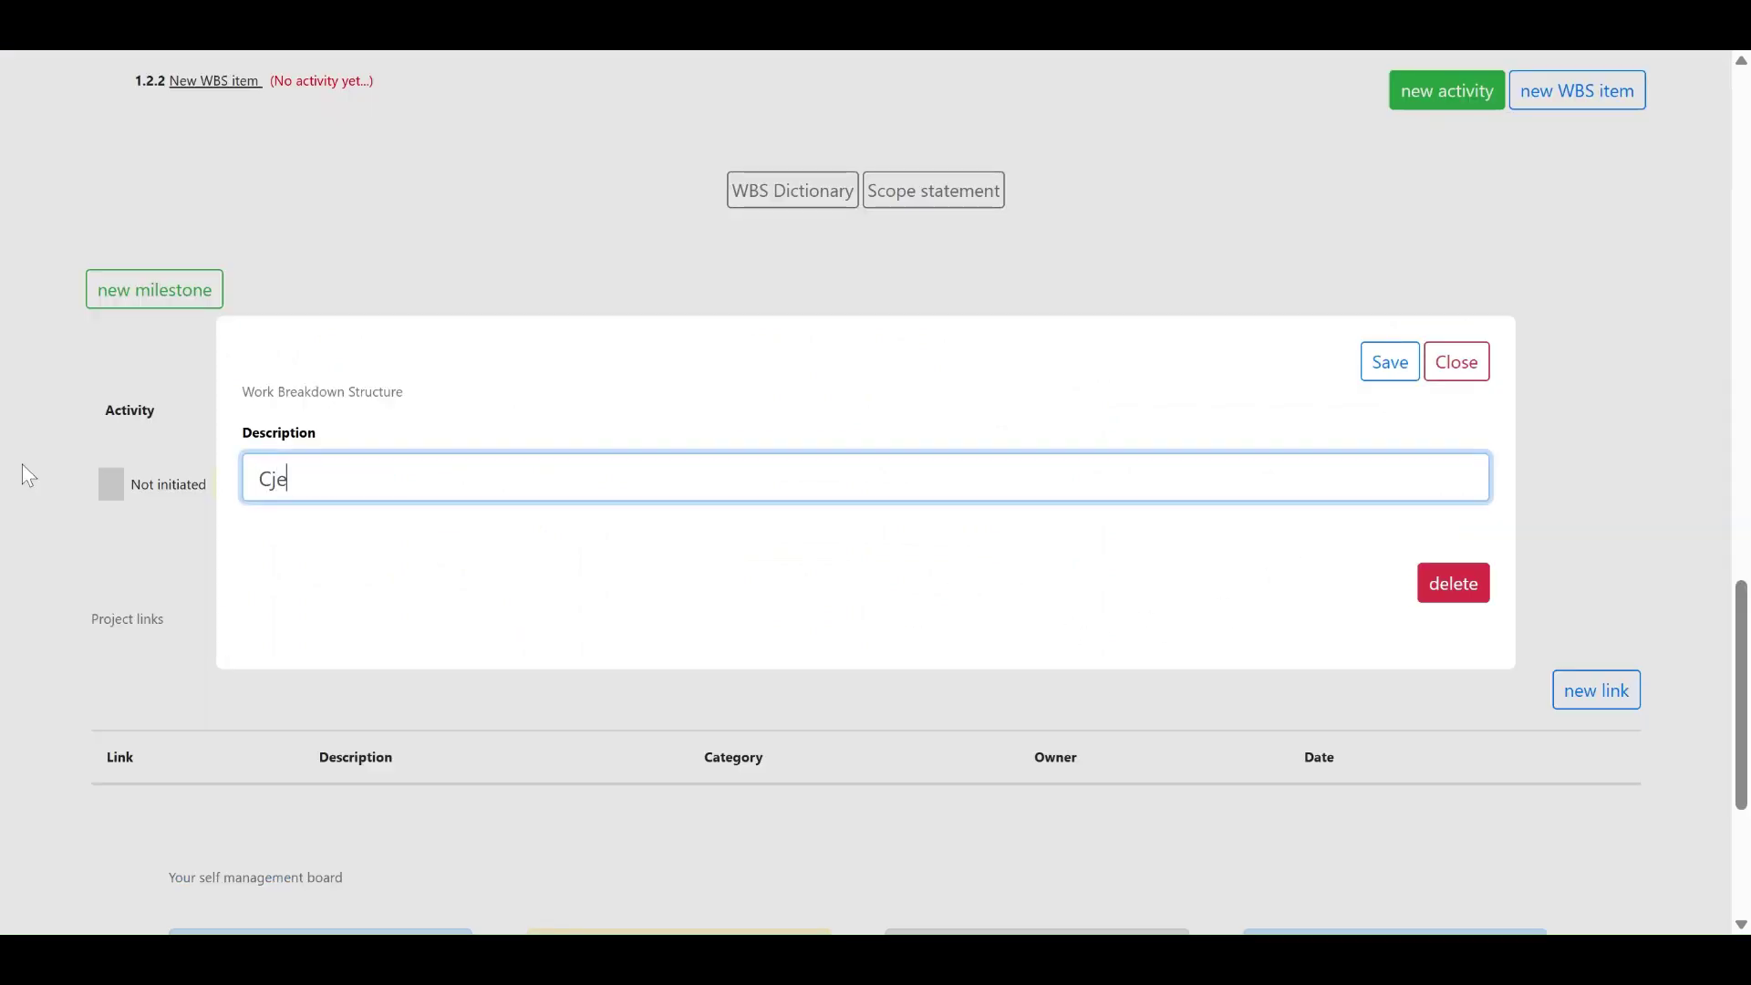
key(BackSpace)
key(BackSpace)
text(heck-in Service)
click(1368, 361)
Add a WBS item described as "App Database" directly under the root item "App for check-in in events".
scroll(894, 620, up, 4)
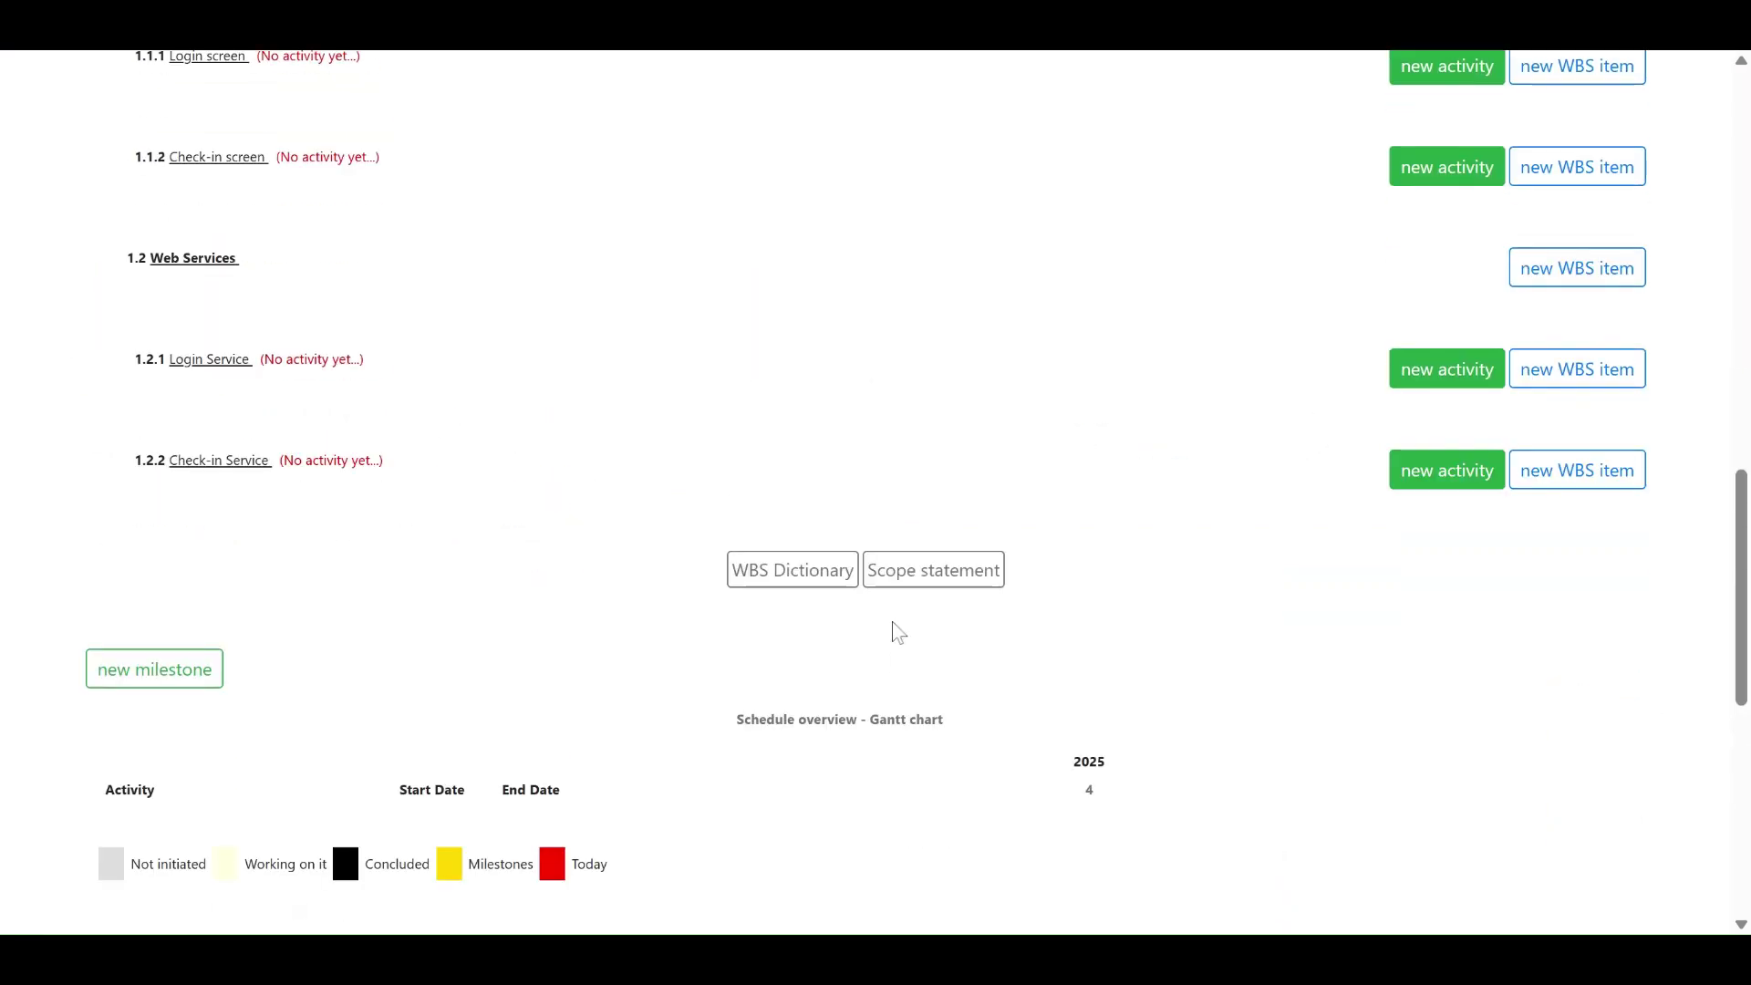
scroll(474, 680, up, 3)
scroll(438, 625, up, 1)
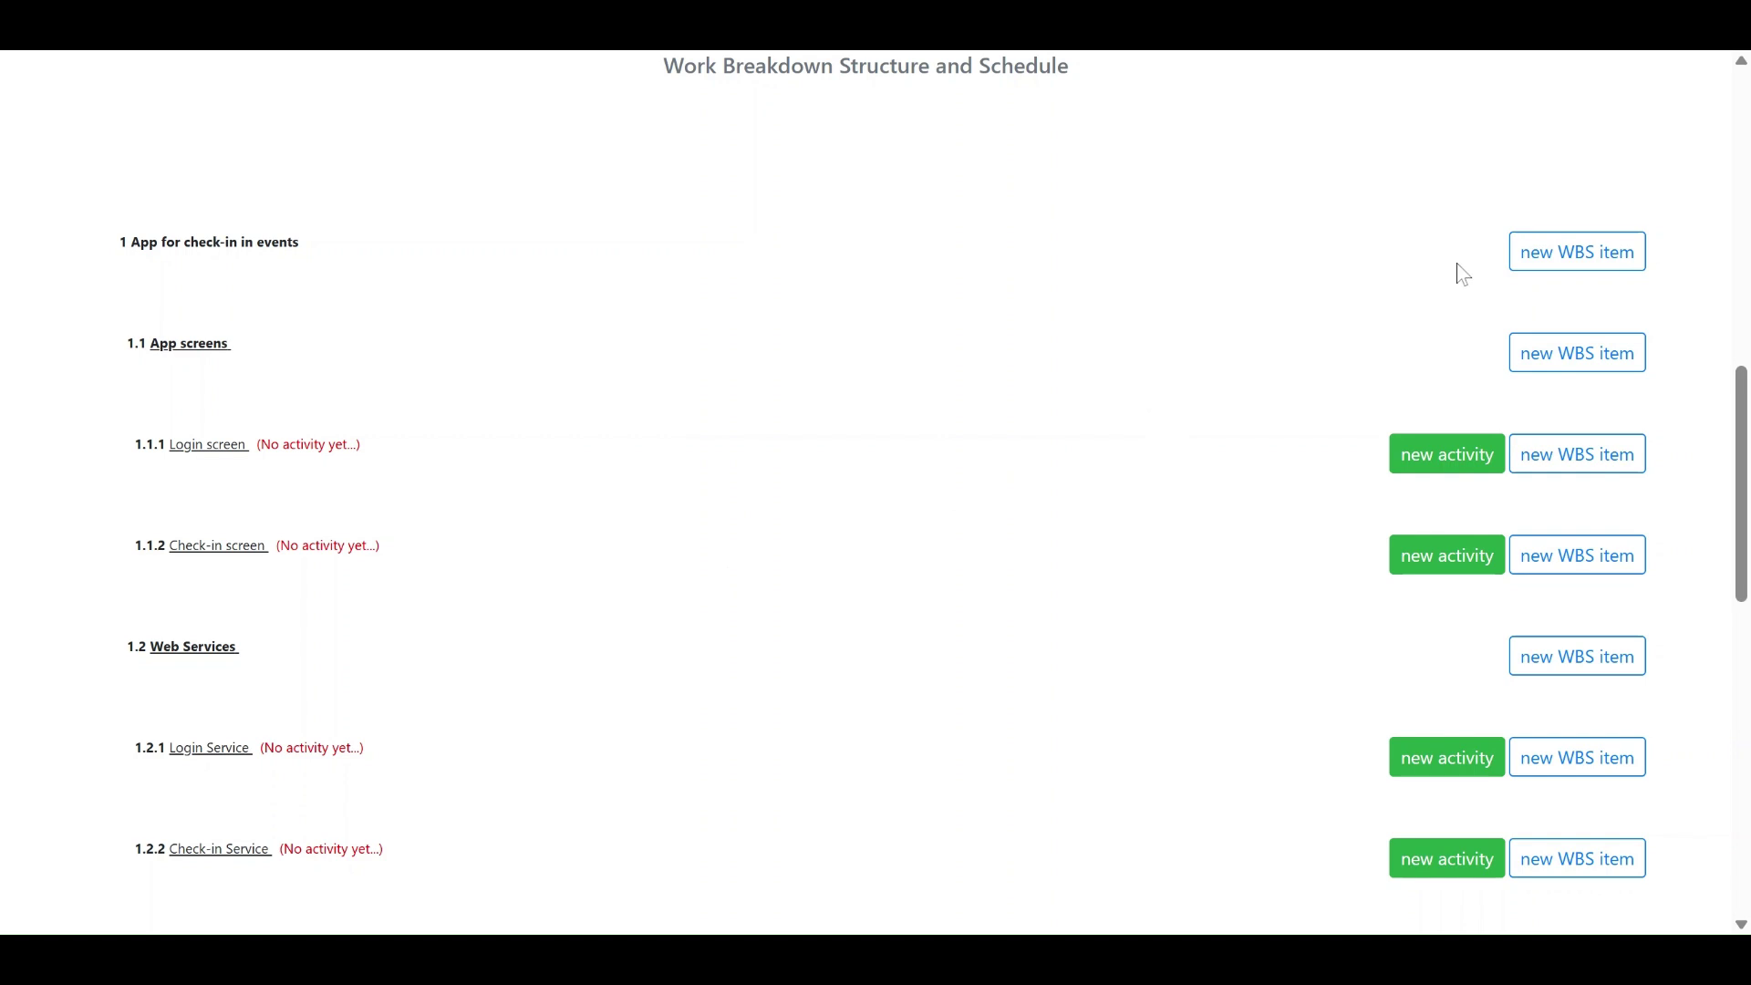
click(1534, 246)
click(255, 481)
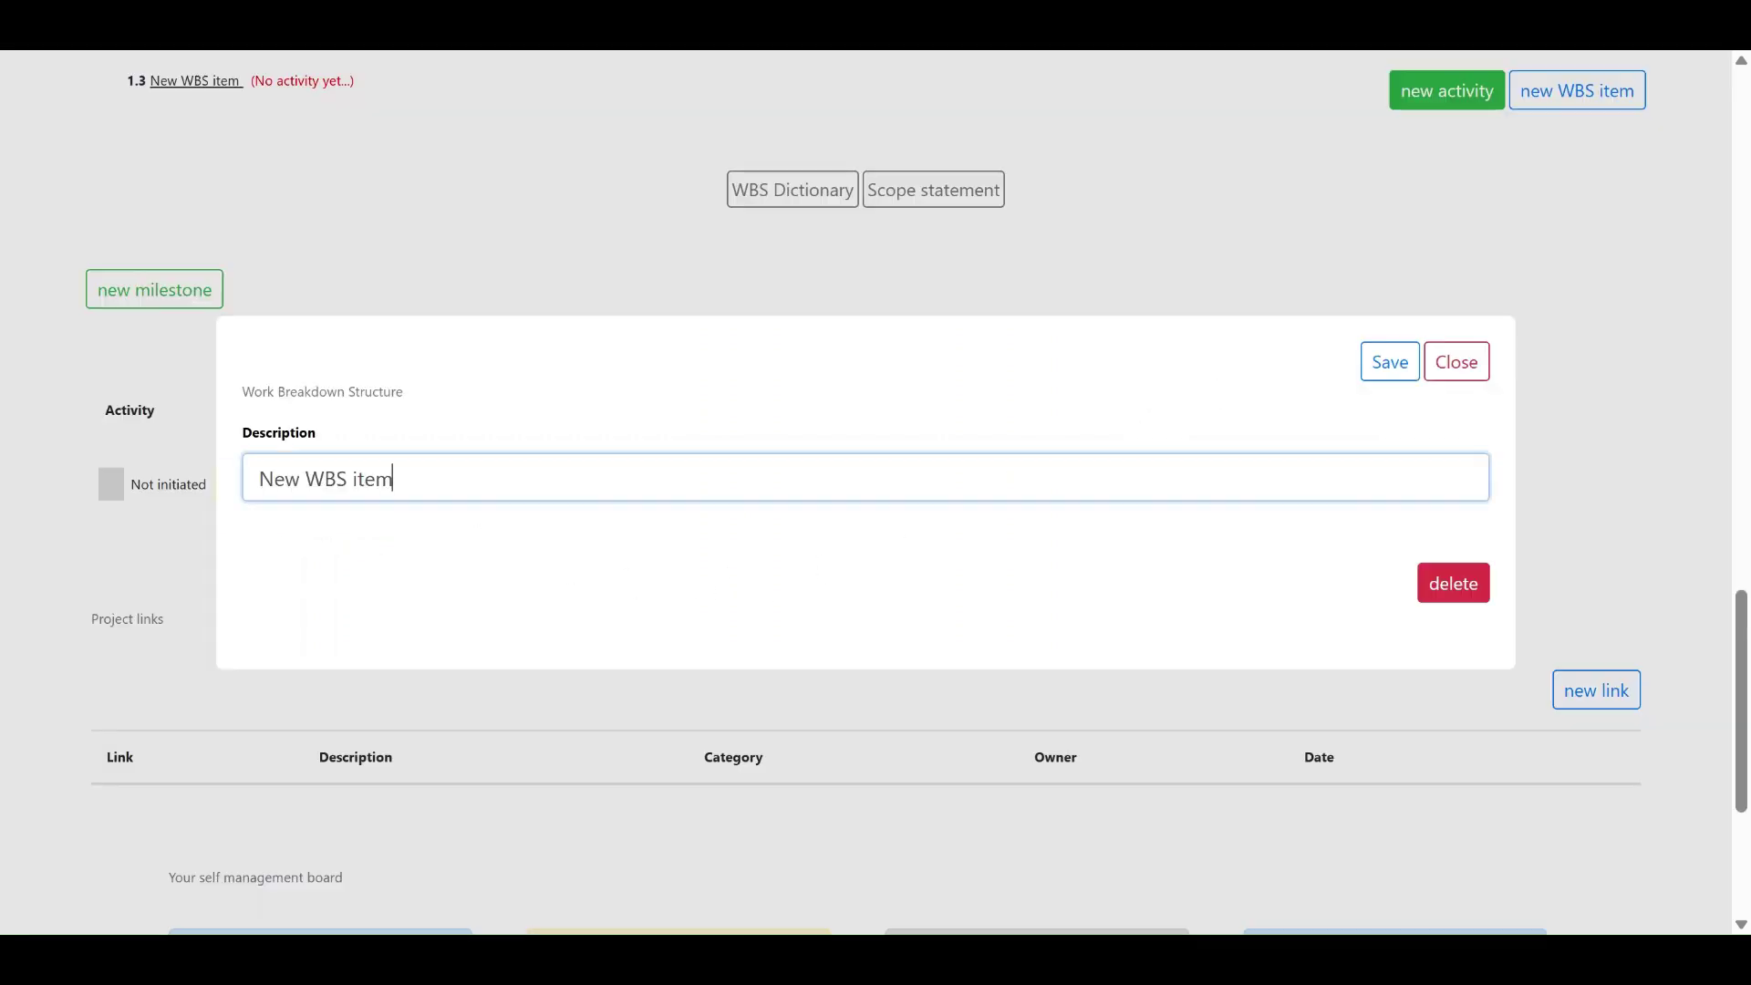
key(ctrl+a)
text(App Data)
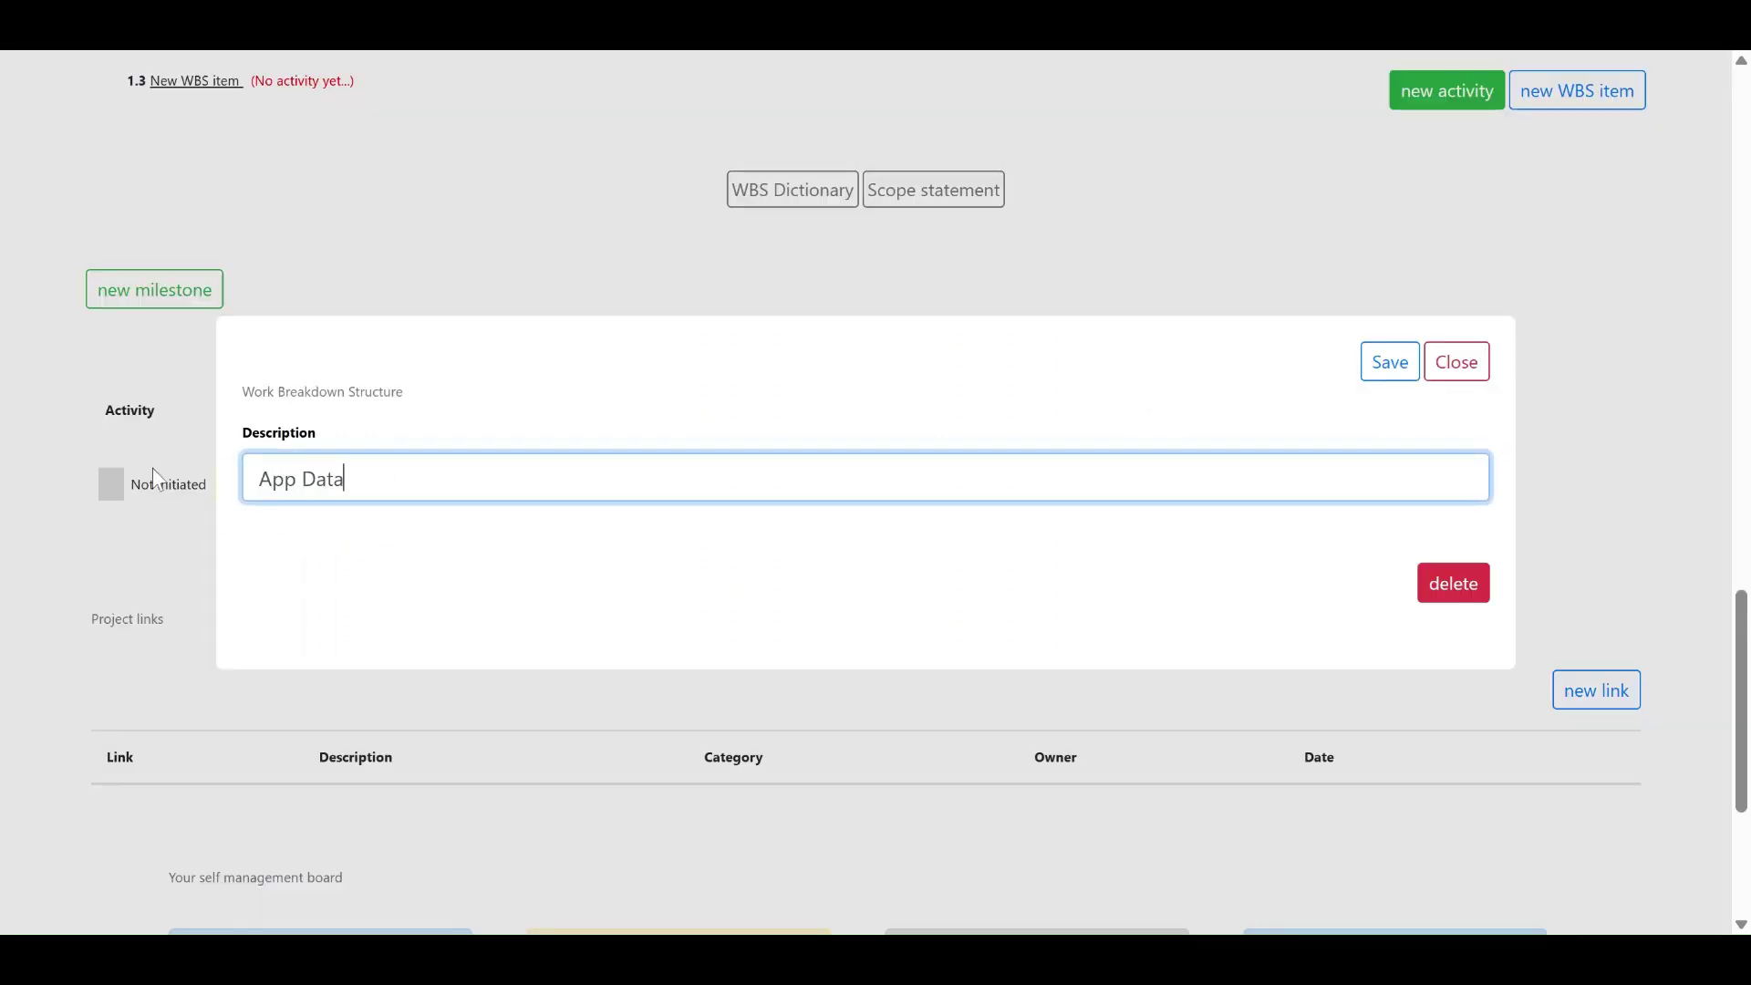
text(bsease)
click(1380, 376)
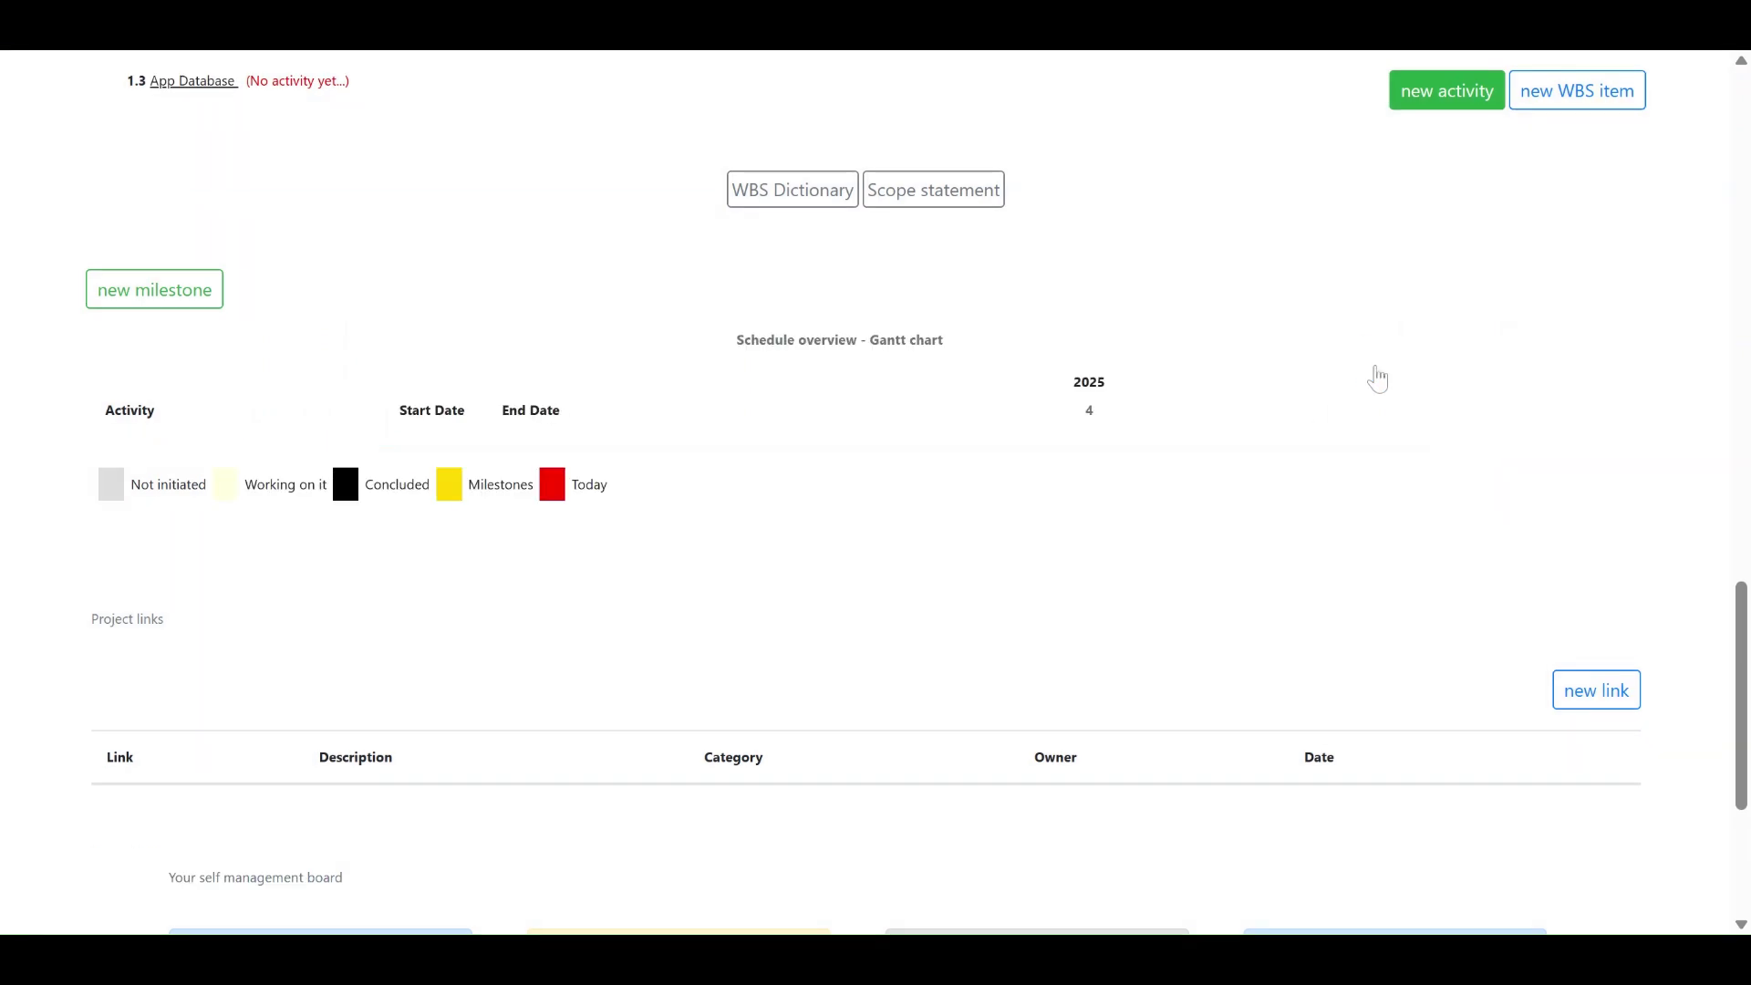
scroll(946, 587, down, 2)
scroll(714, 594, up, 5)
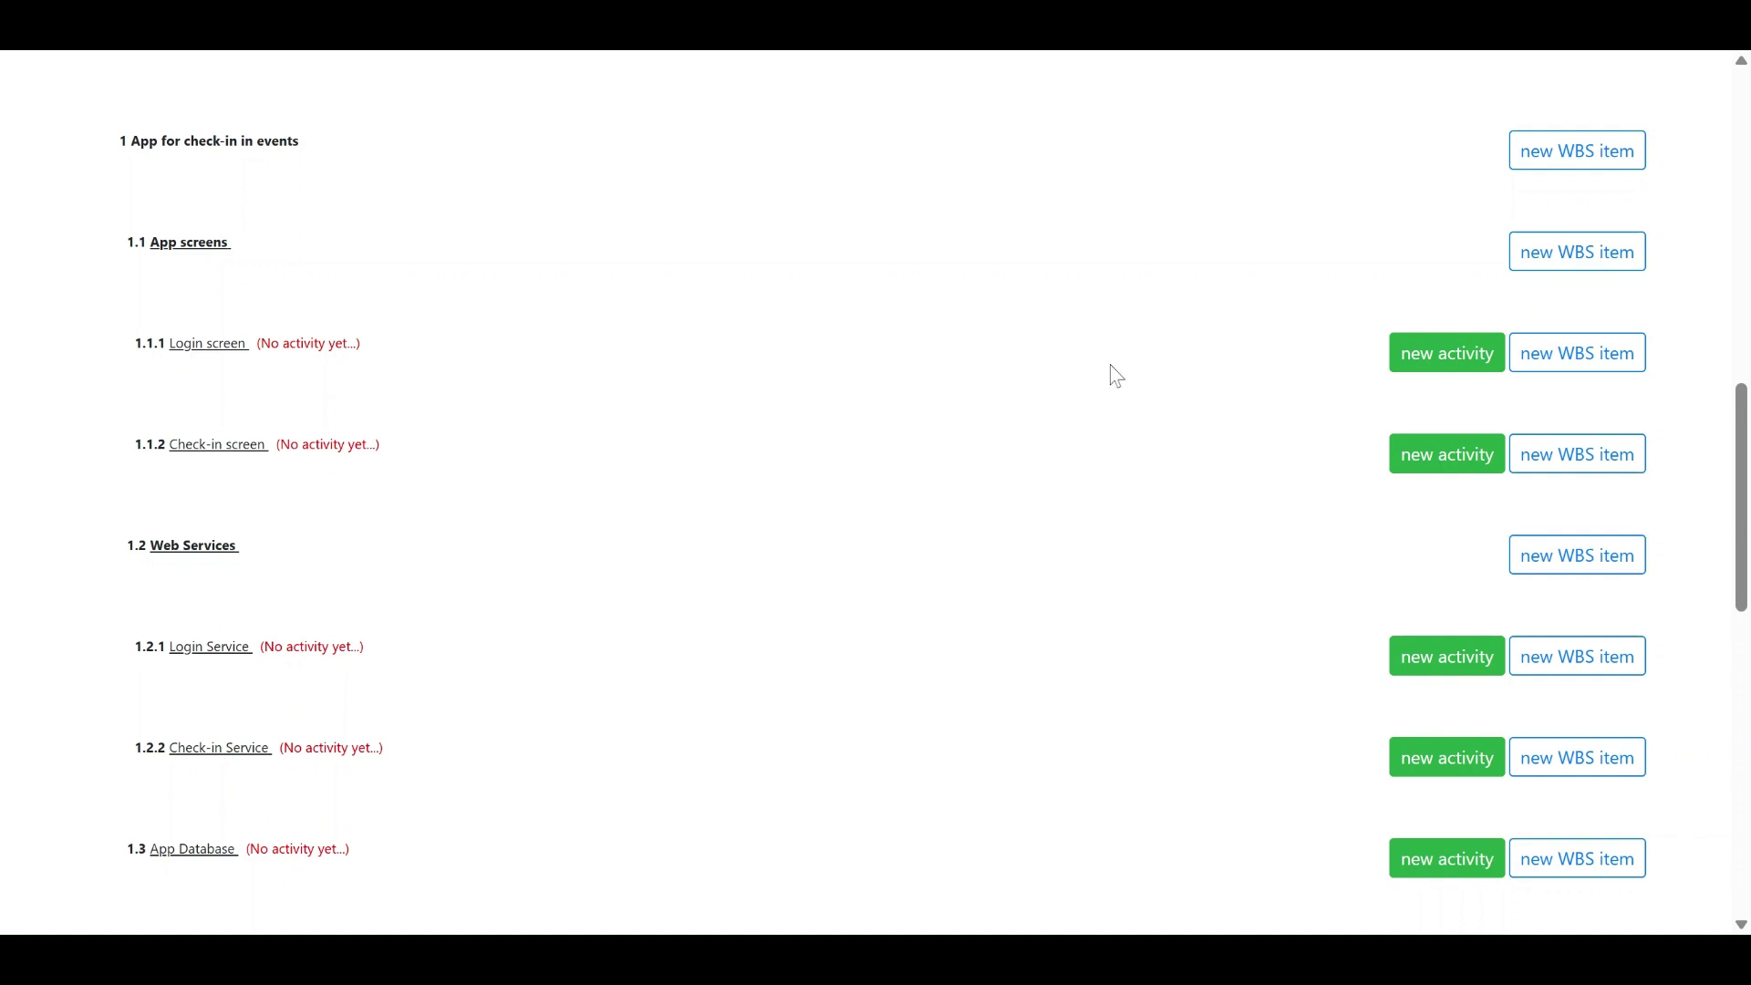
Add a WBS item described as "App presentation to users" directly under the root item "App for check-in in events".
click(1581, 153)
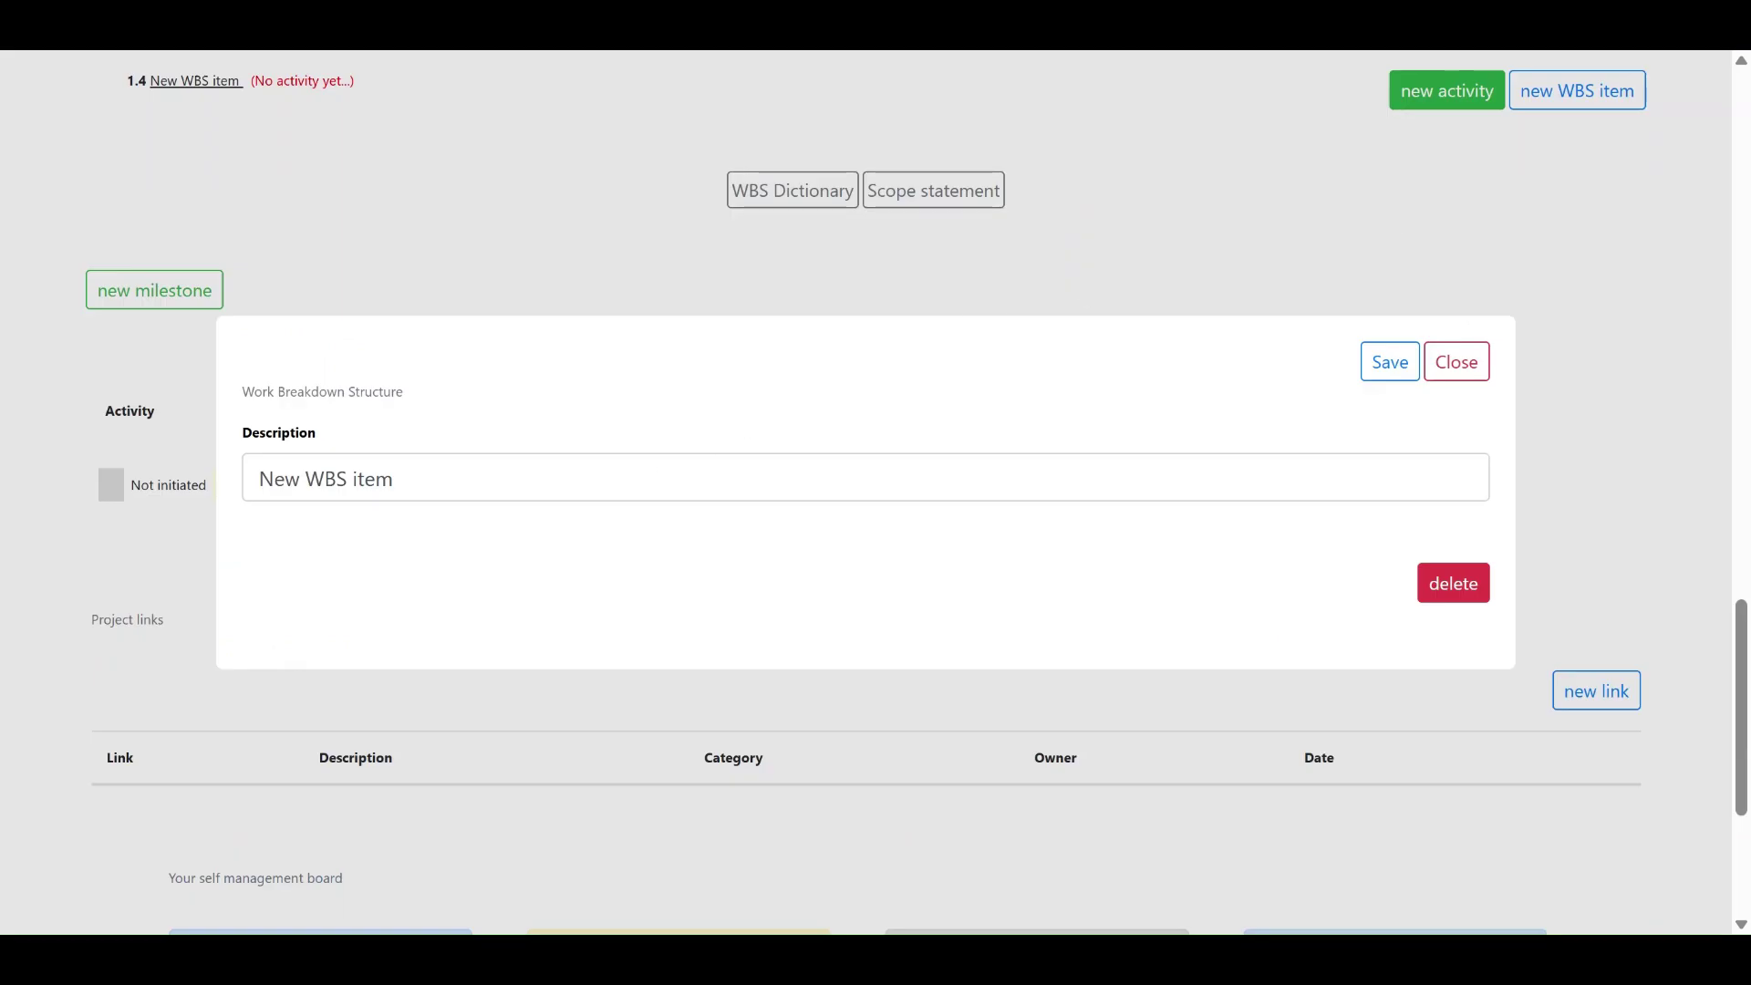
drag(397, 478, 236, 497)
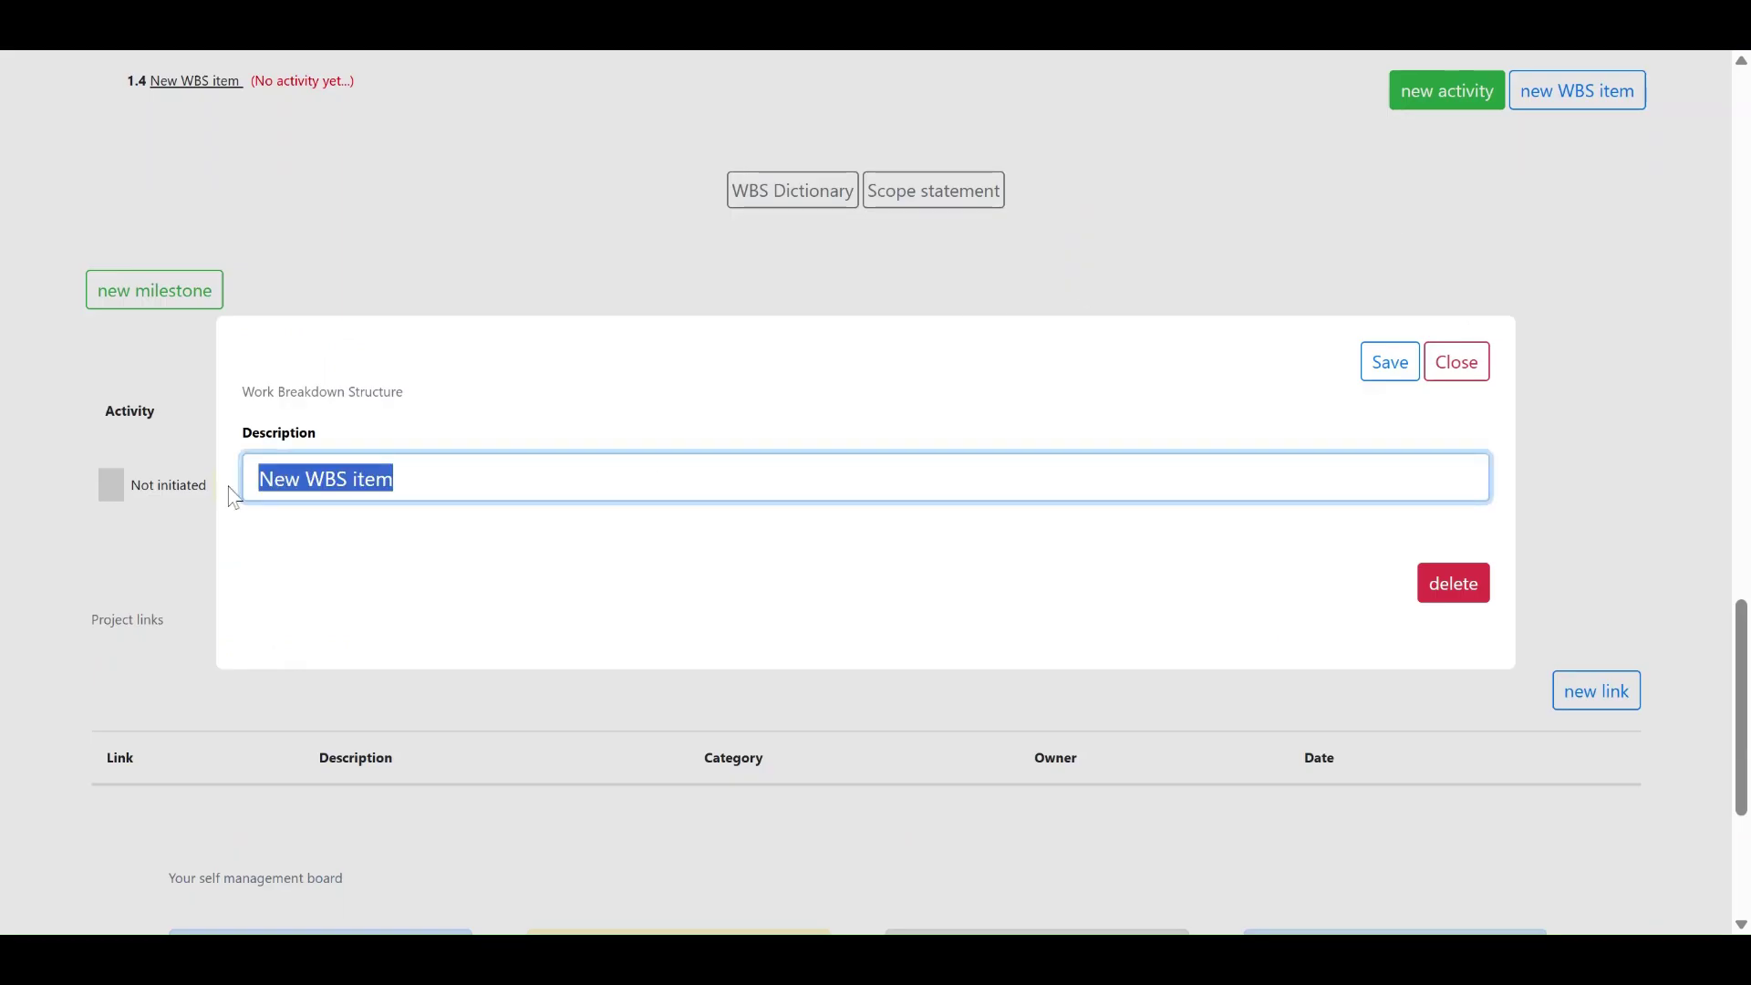
text(App t)
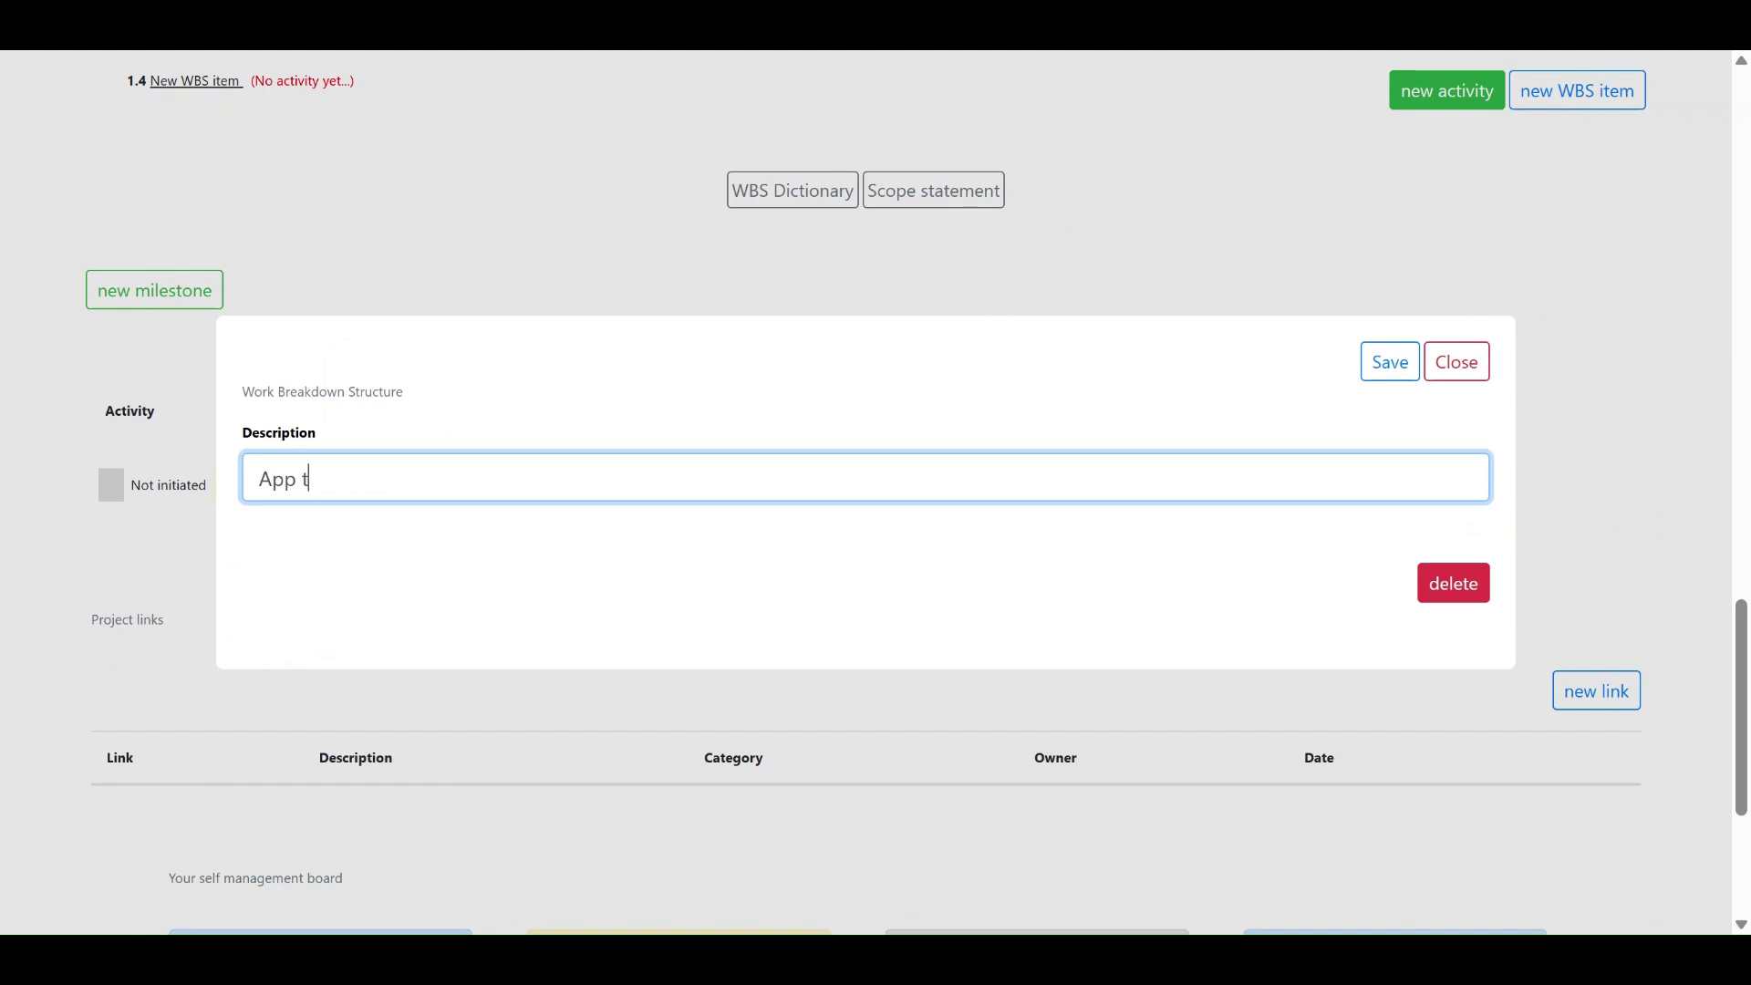
key(BackSpace)
text(presentation to users)
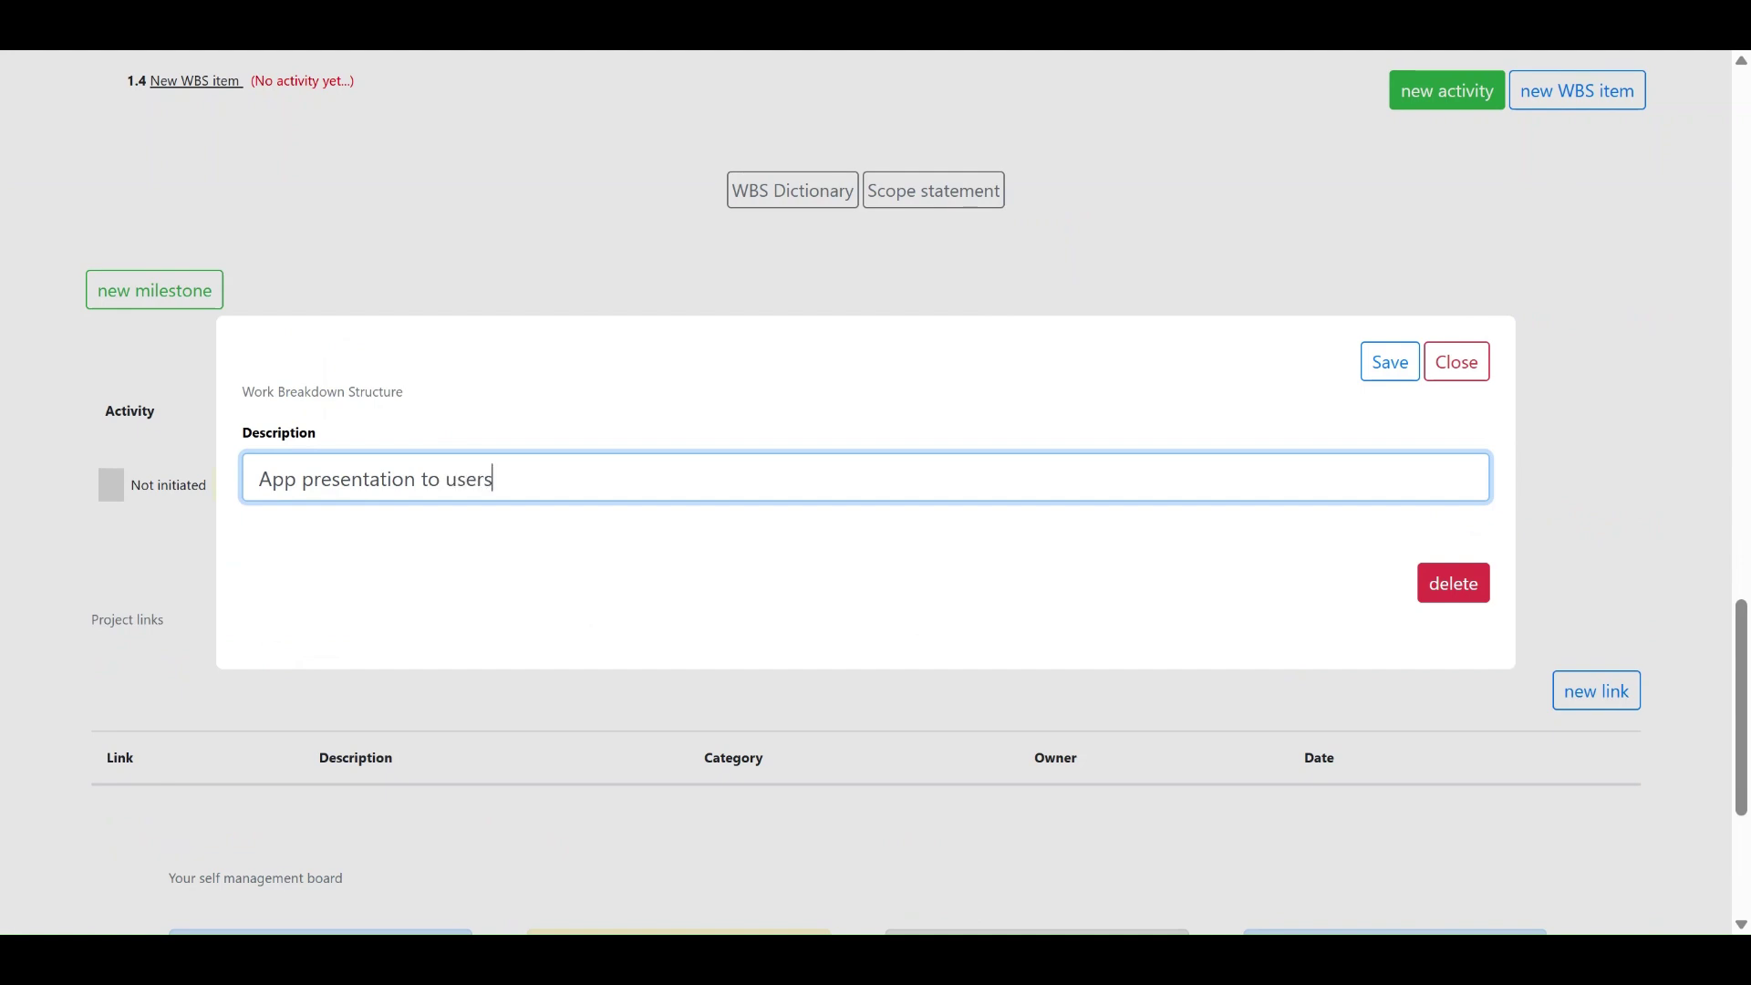
click(1385, 362)
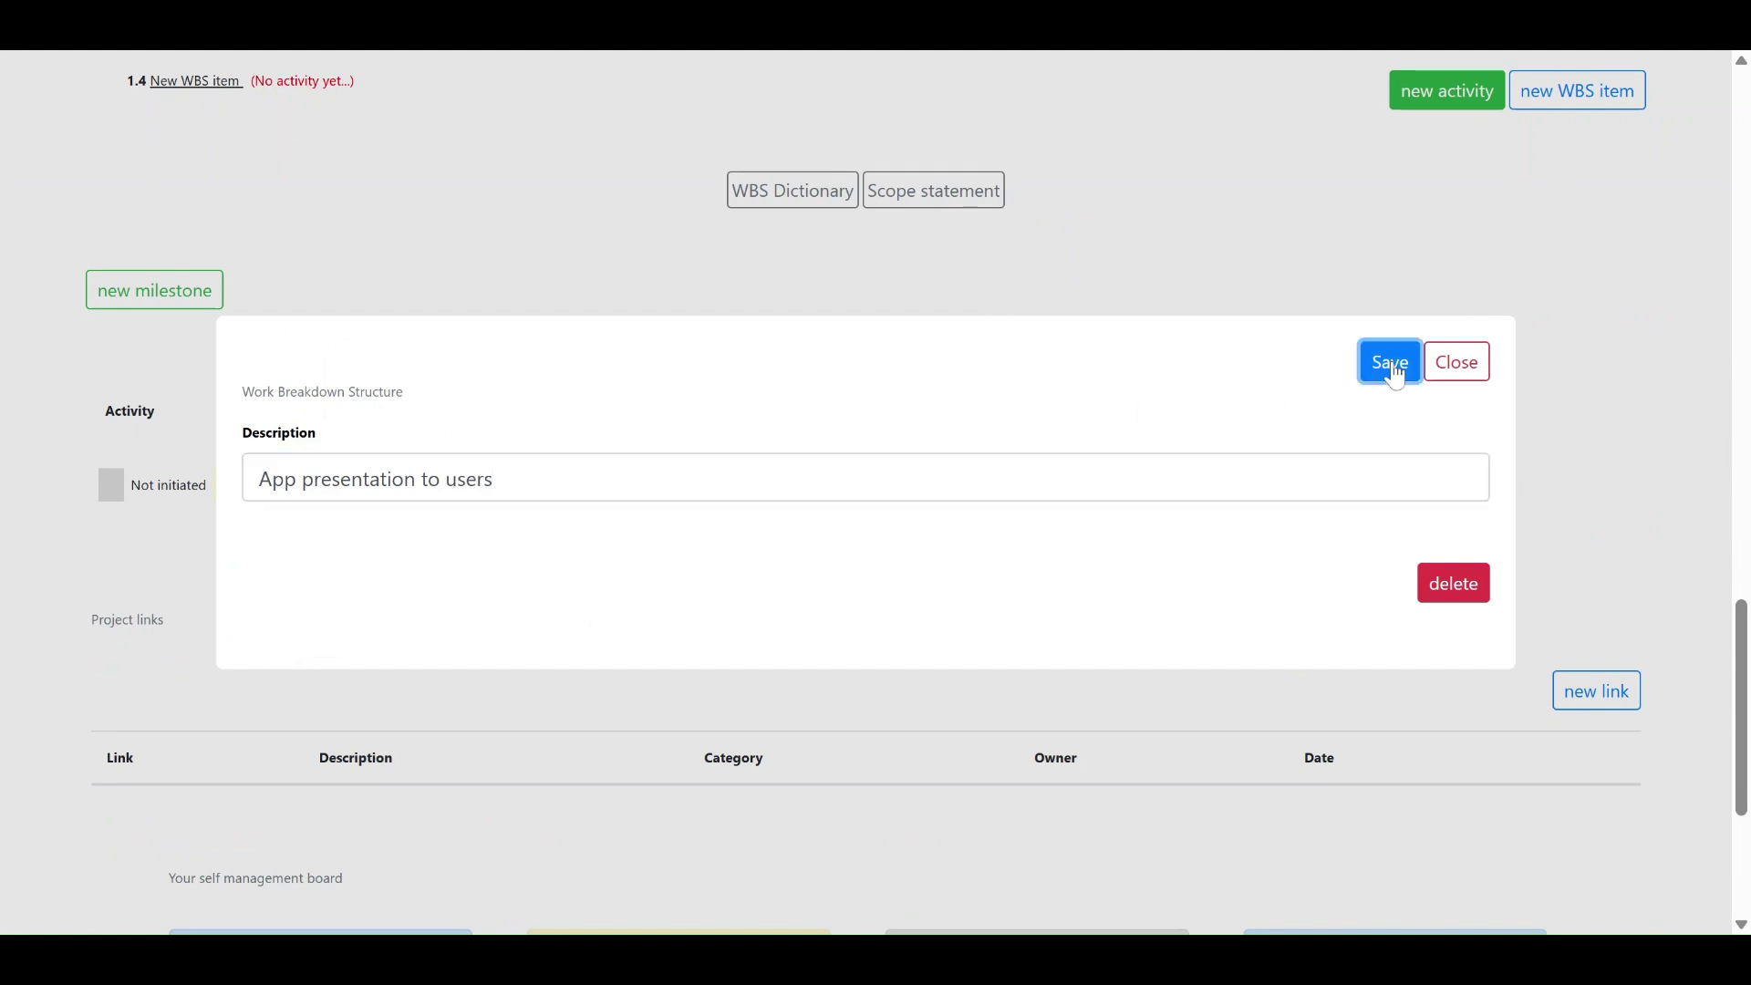
Review the whole work breakdown structure, from the root item and its sub-items through "App presentation to users", and the section's heading.
scroll(1158, 472, up, 5)
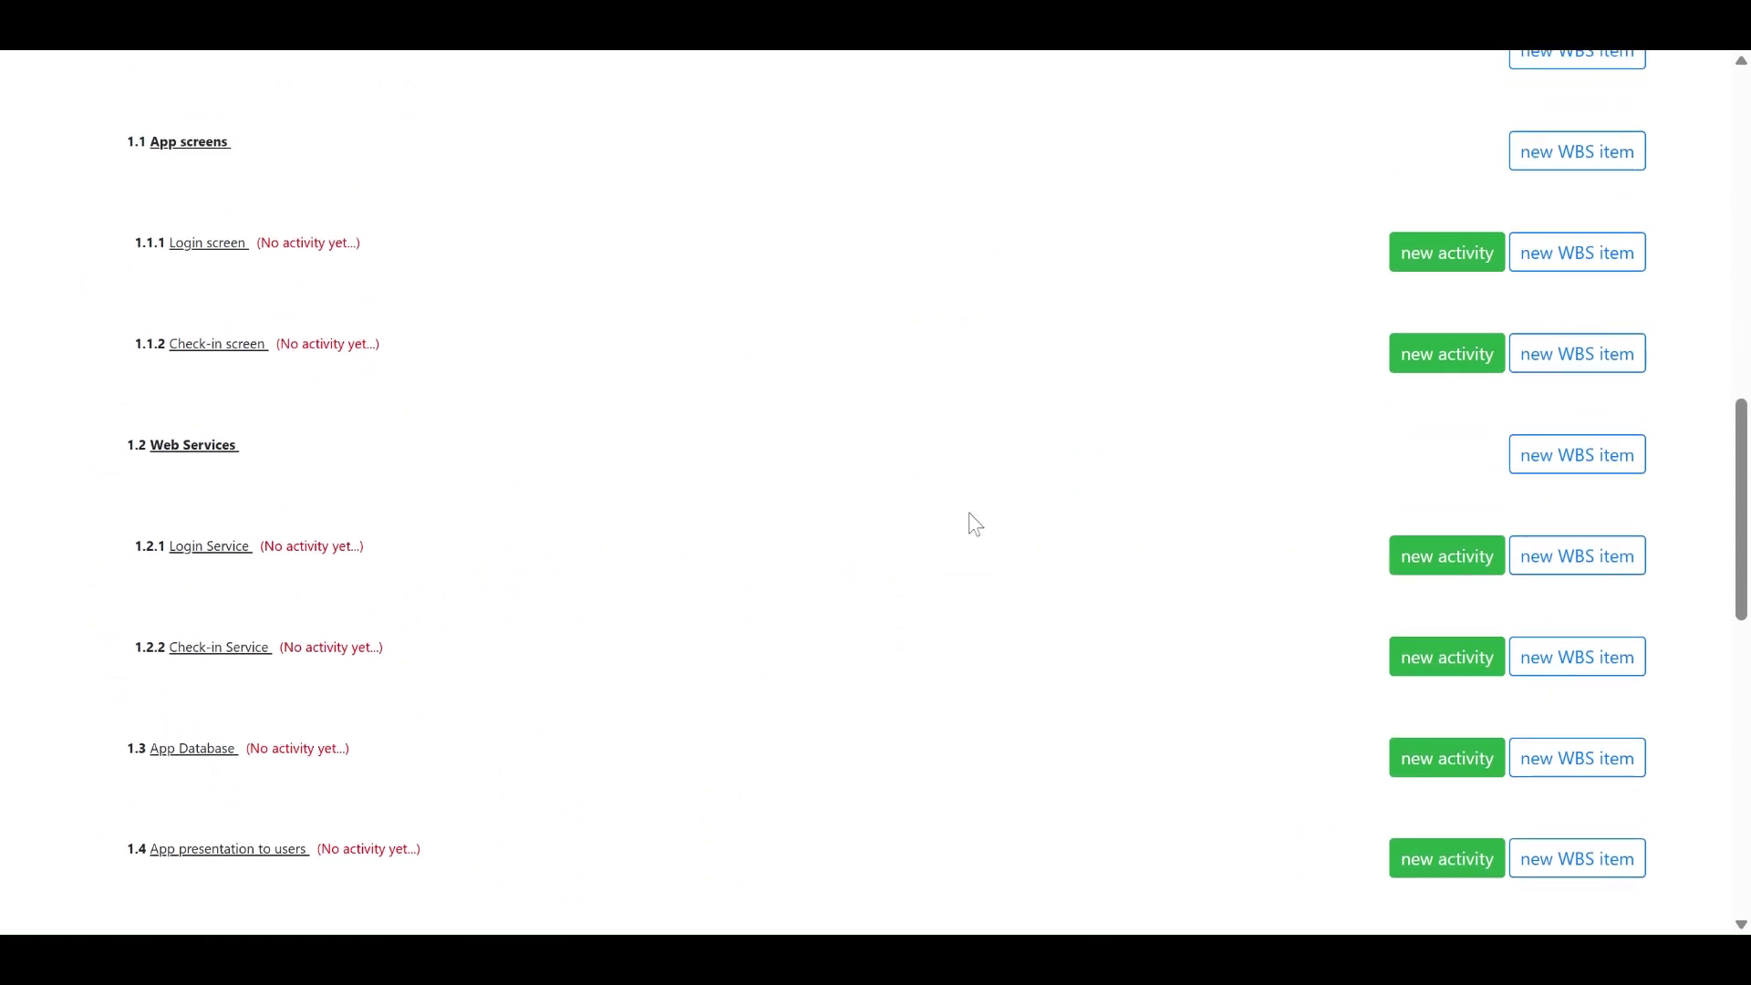
scroll(119, 793, up, 3)
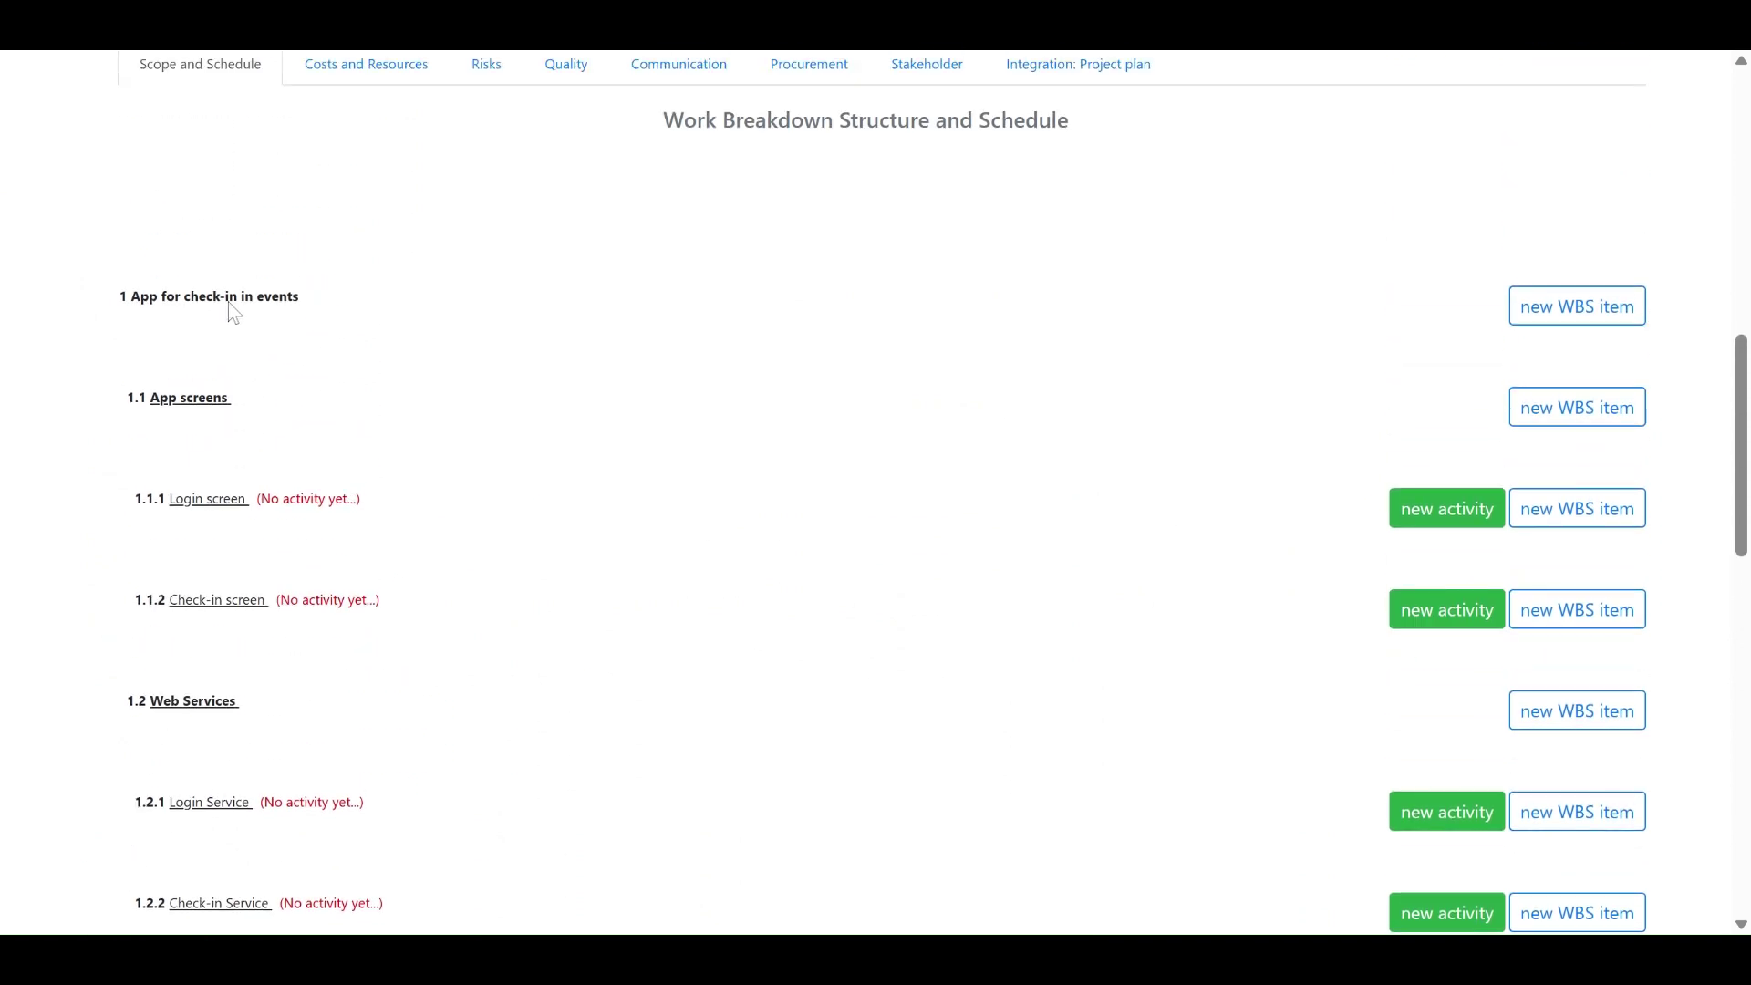
scroll(164, 292, down, 1)
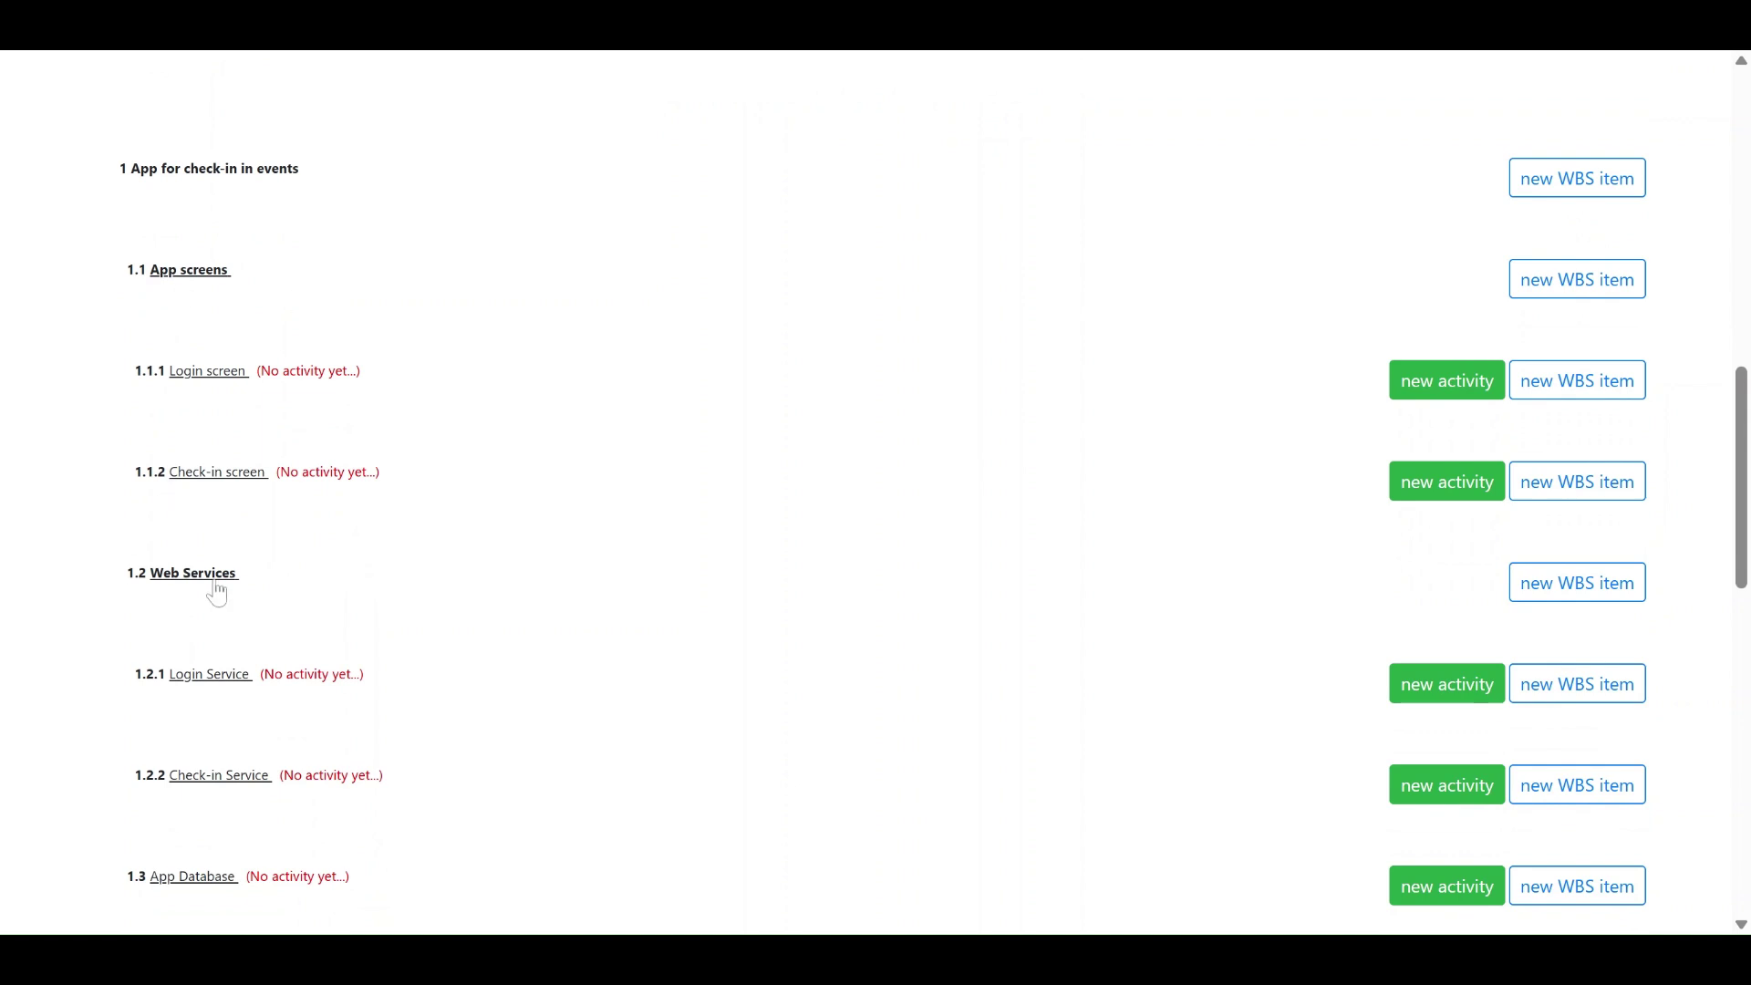
scroll(219, 591, down, 2)
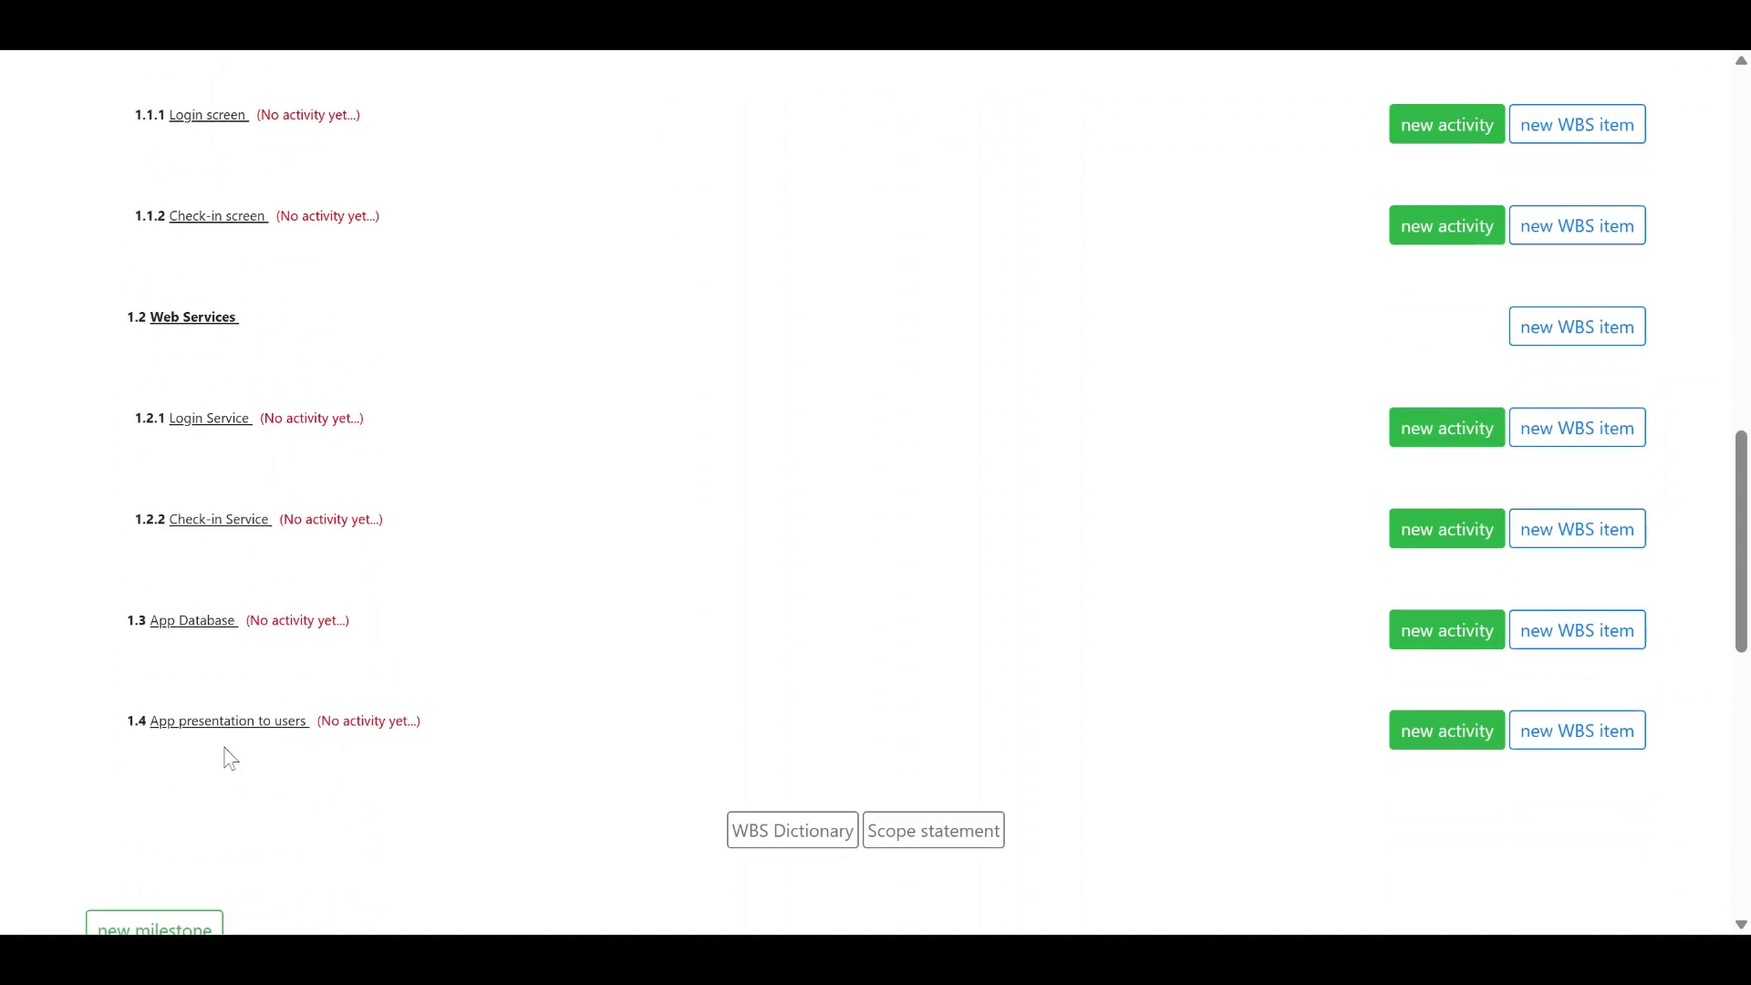
scroll(325, 743, up, 2)
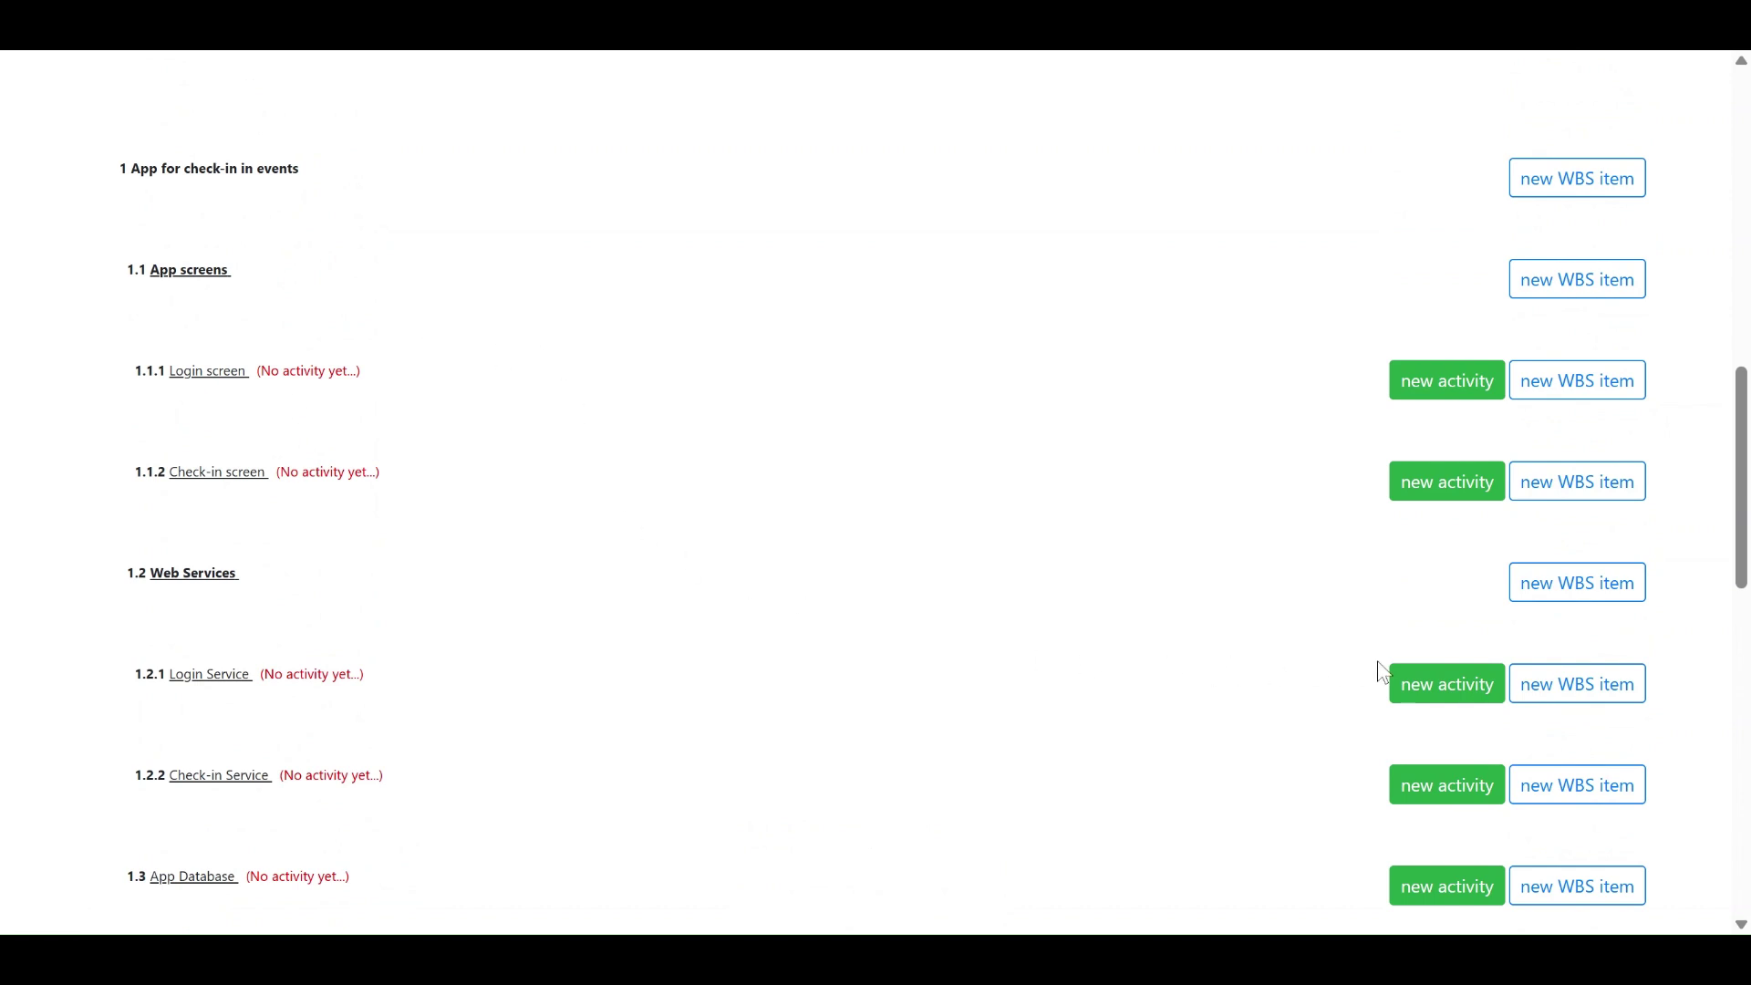
scroll(664, 703, up, 2)
drag(326, 299, 95, 293)
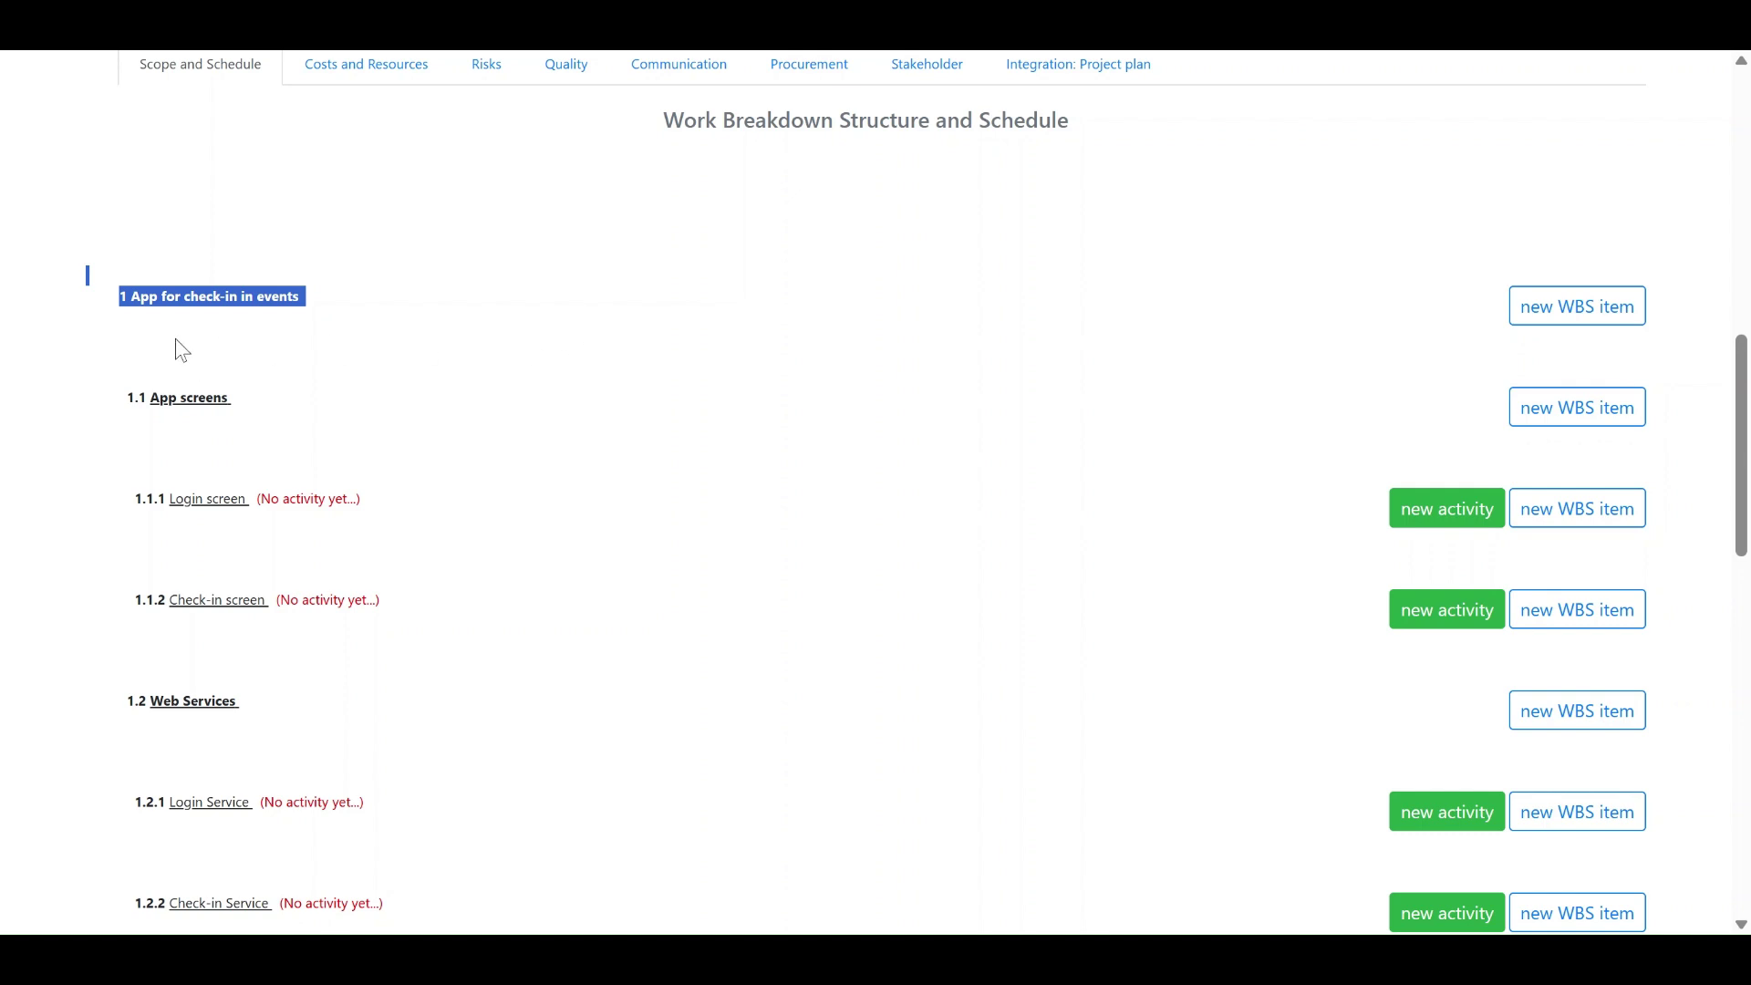
click(245, 406)
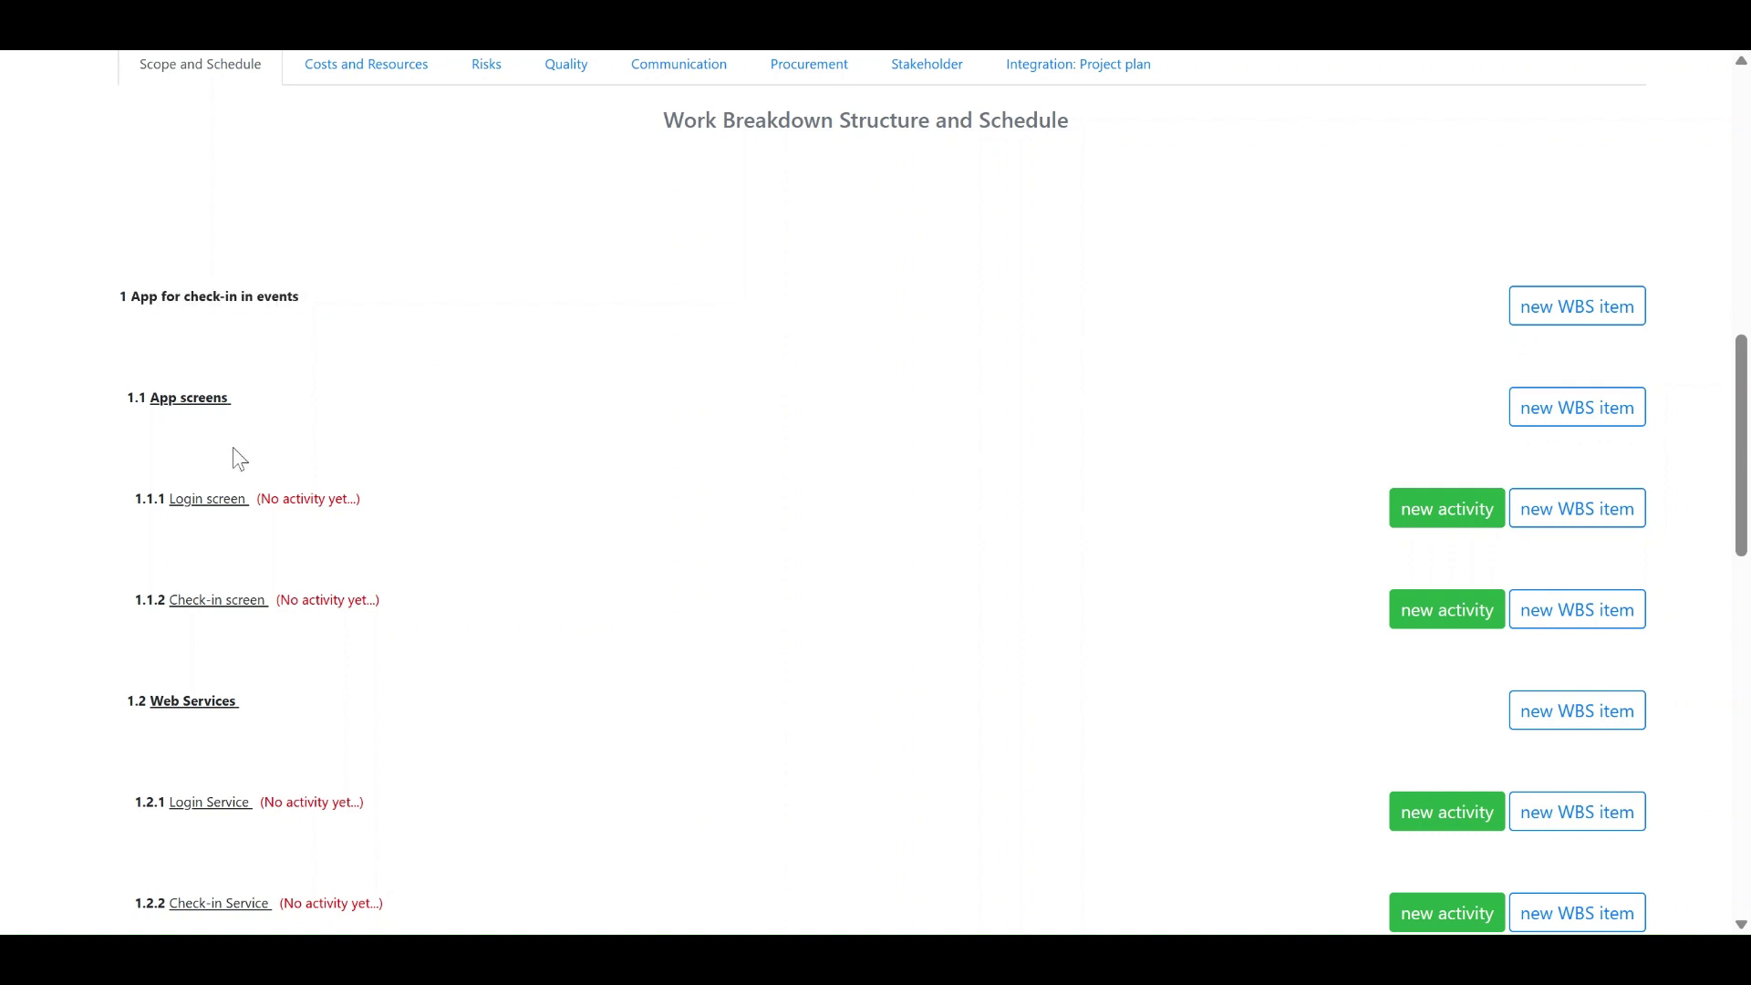
scroll(228, 639, down, 3)
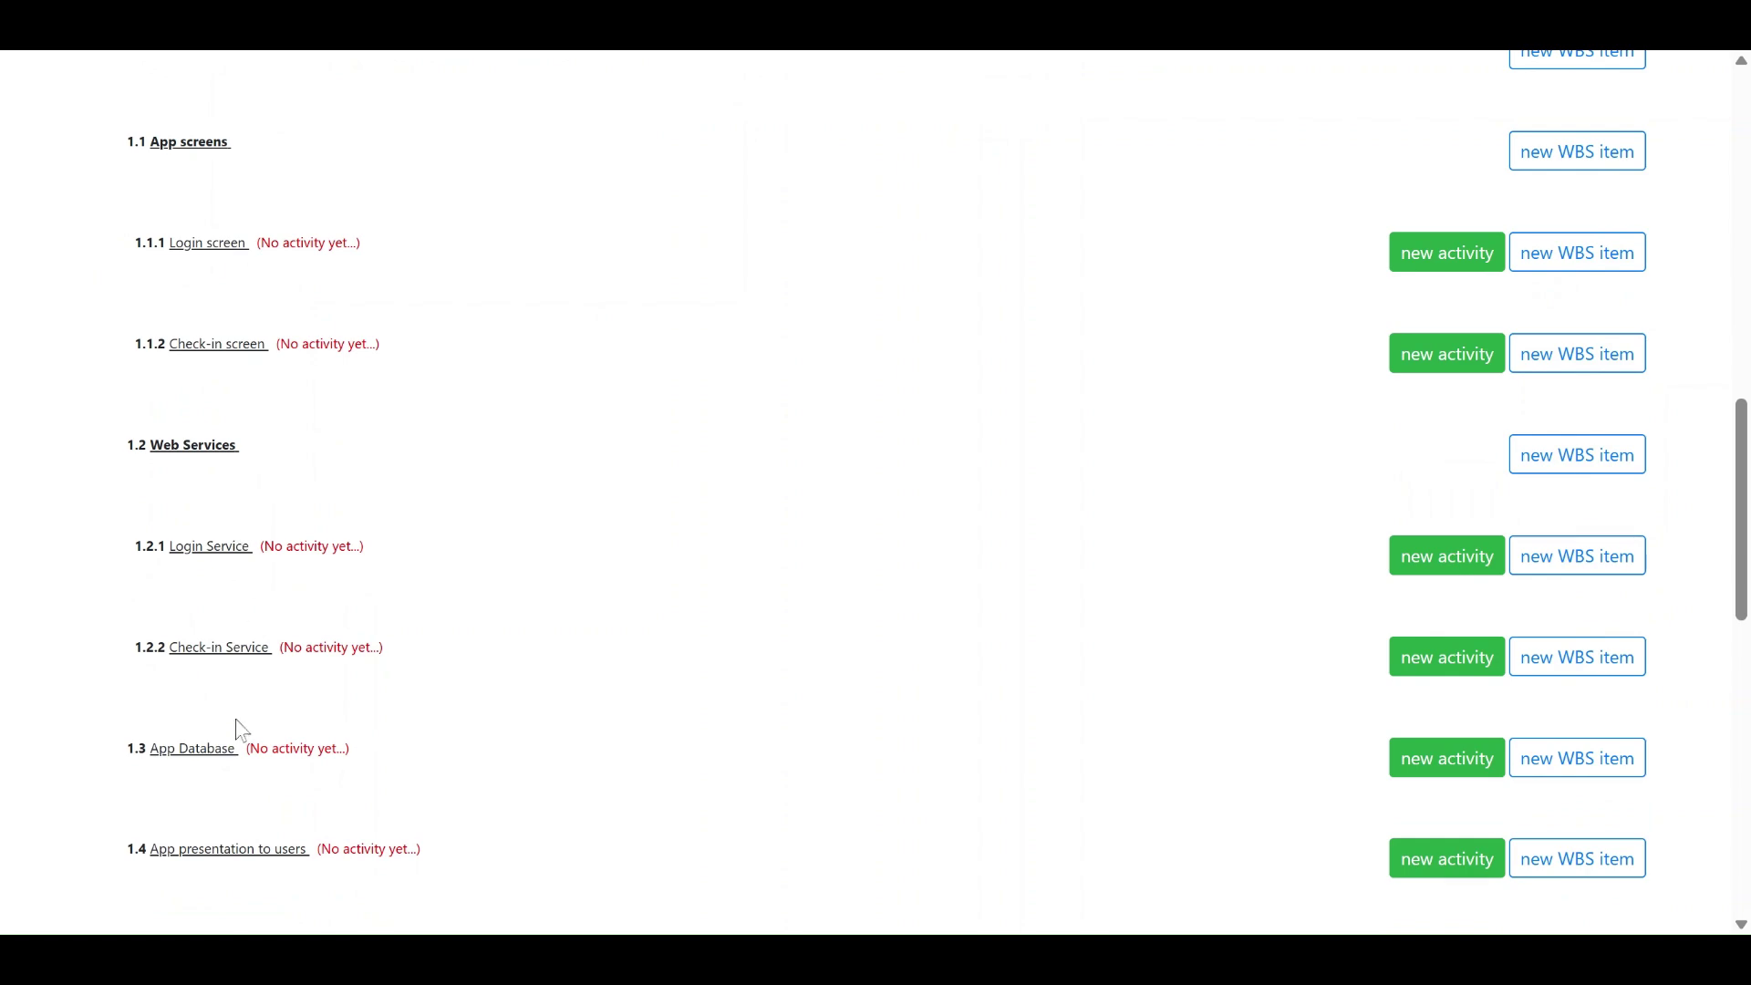
scroll(242, 729, down, 2)
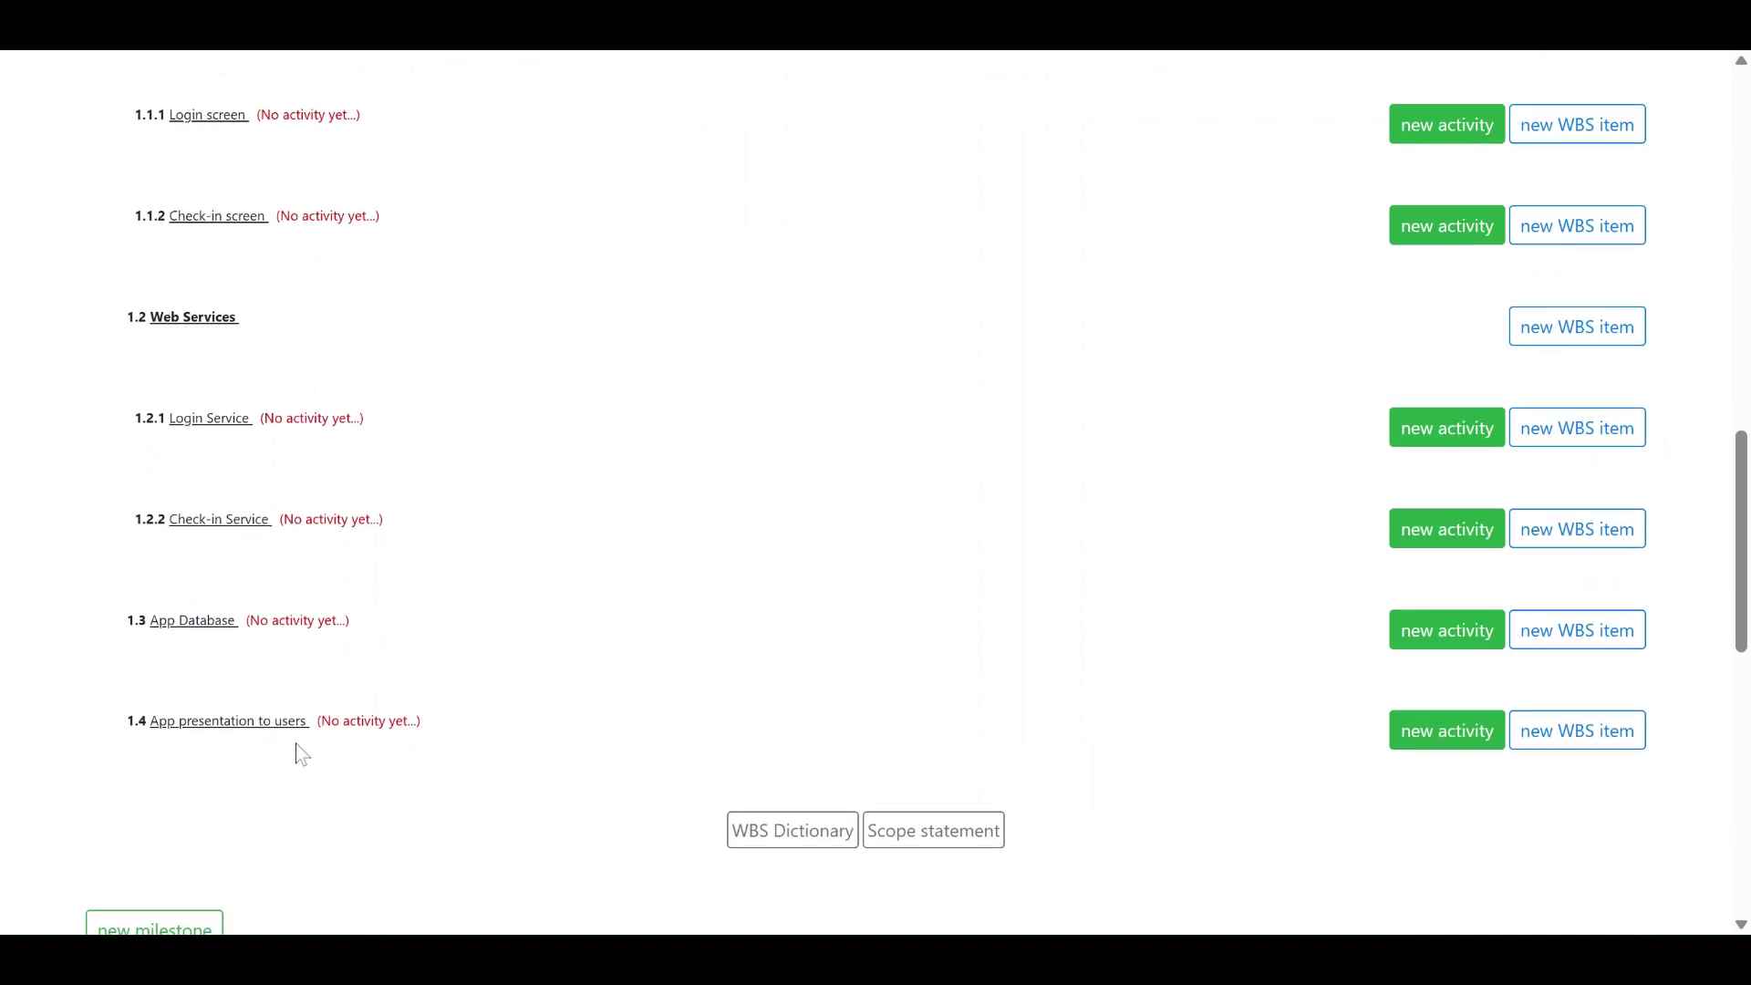
scroll(375, 669, up, 9)
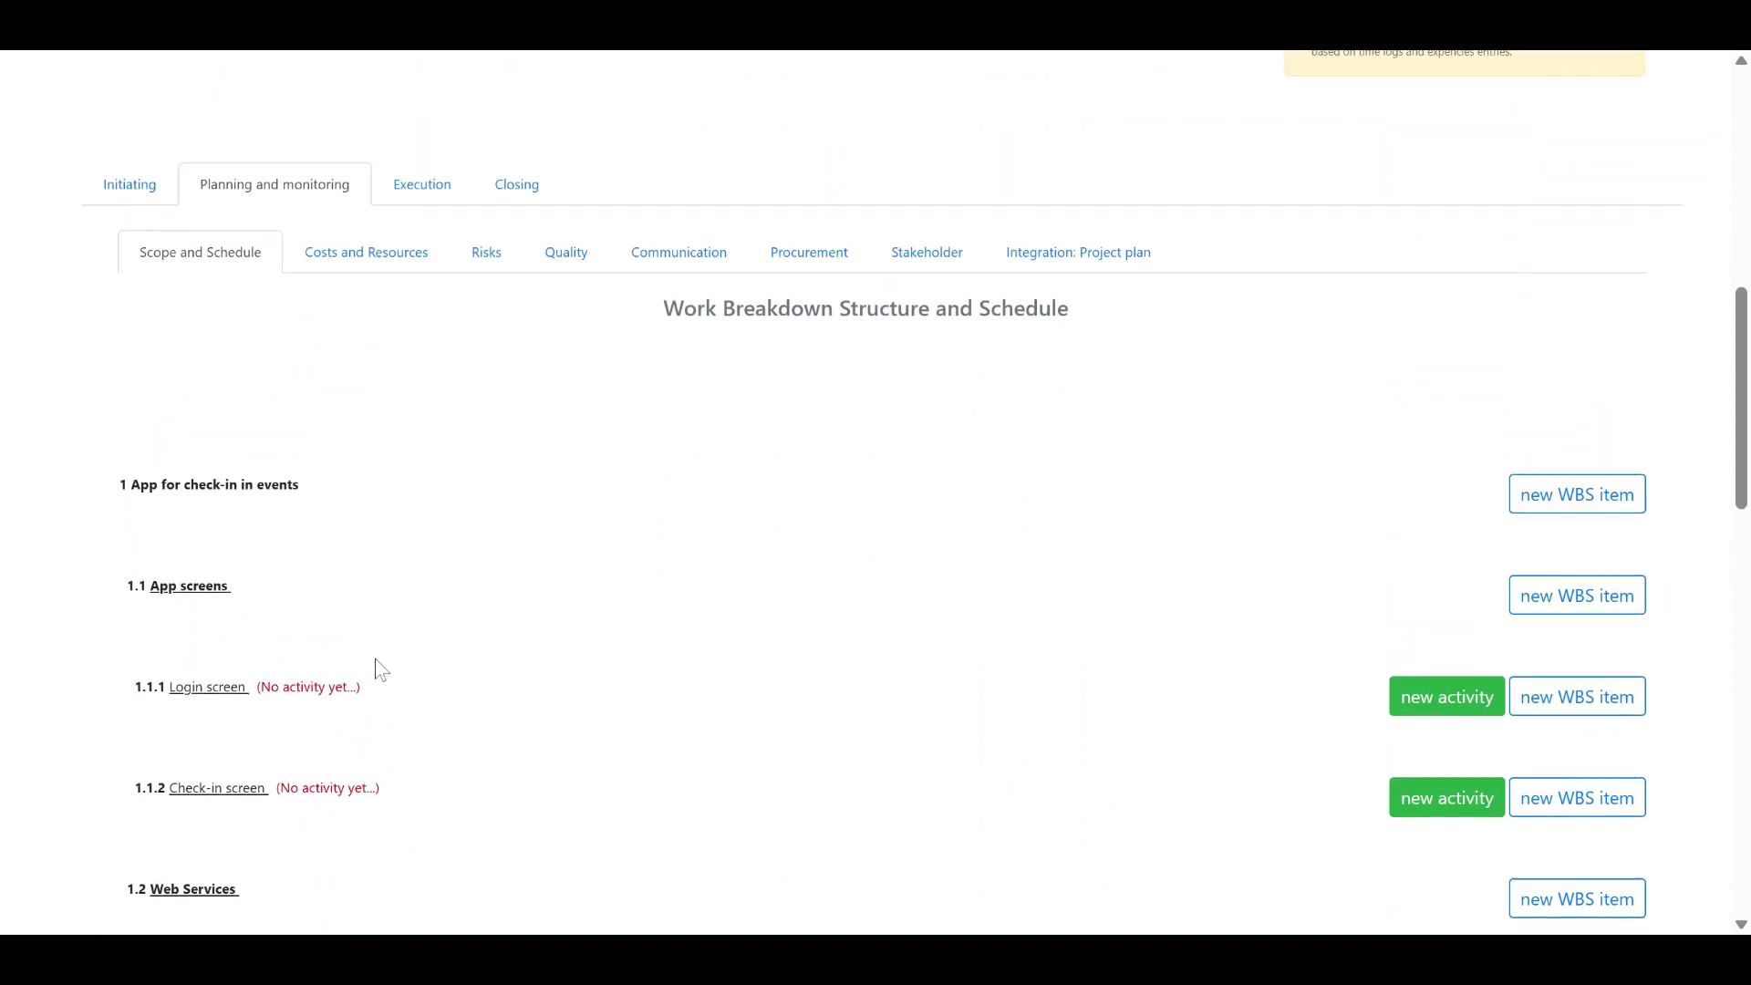
drag(1073, 530, 979, 505)
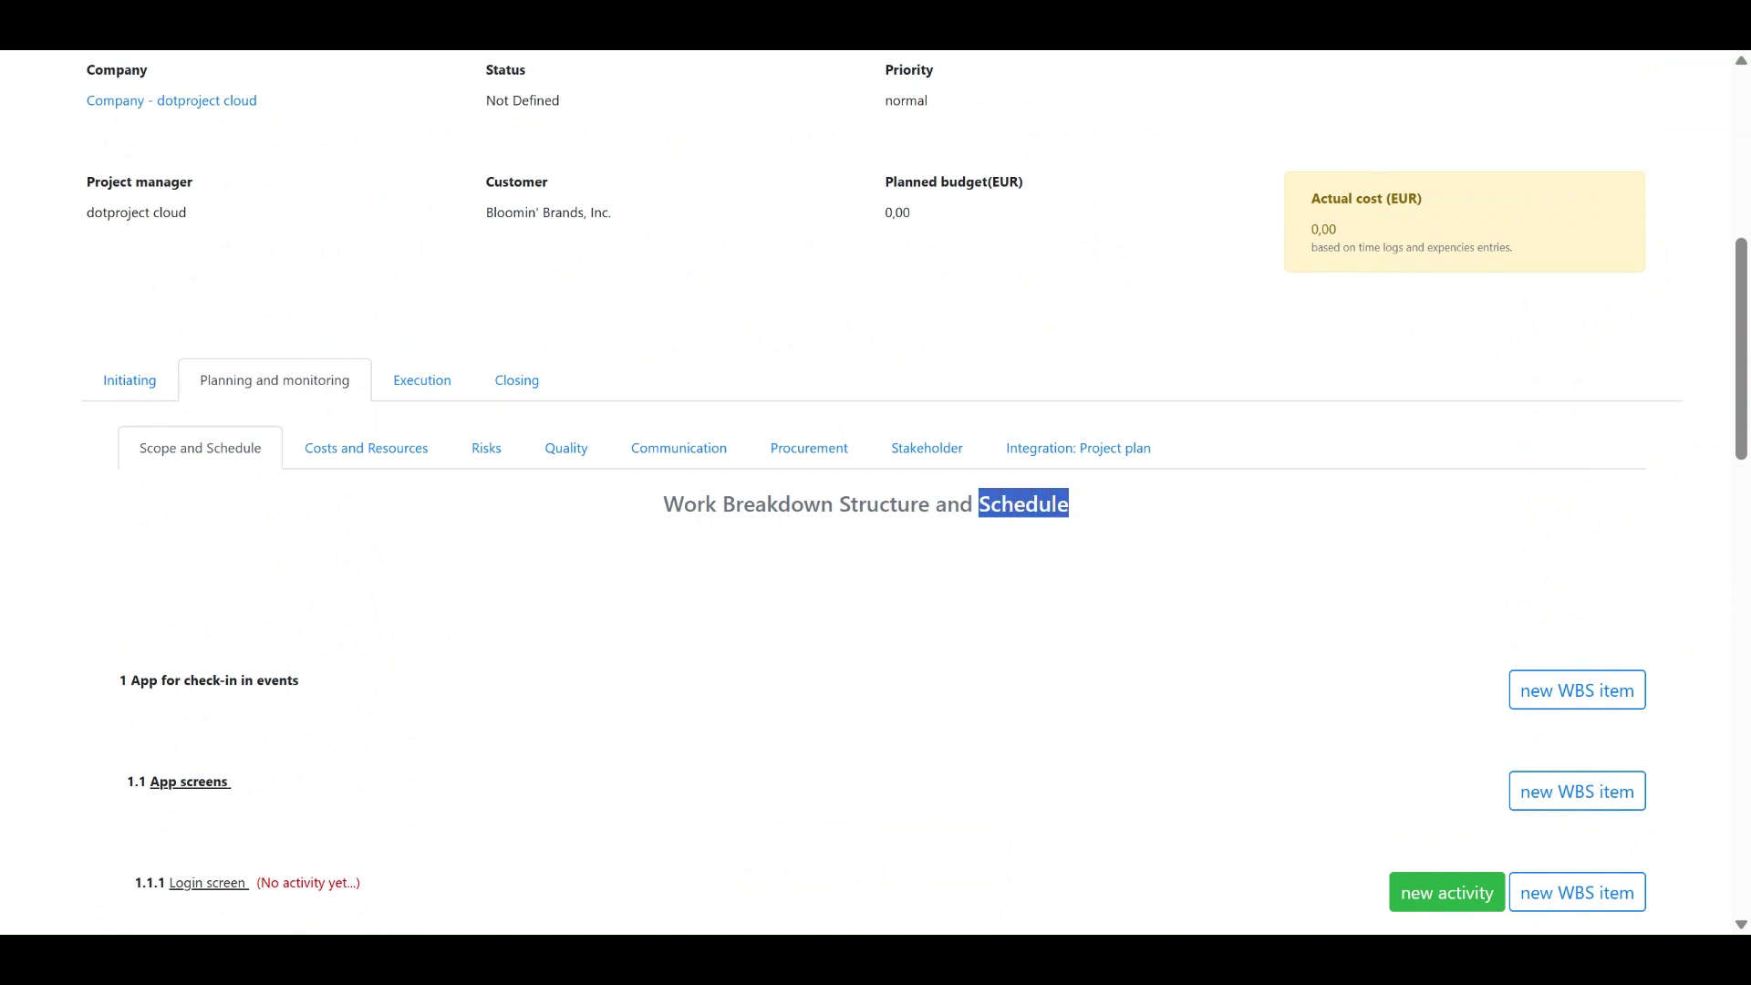
scroll(1003, 629, down, 6)
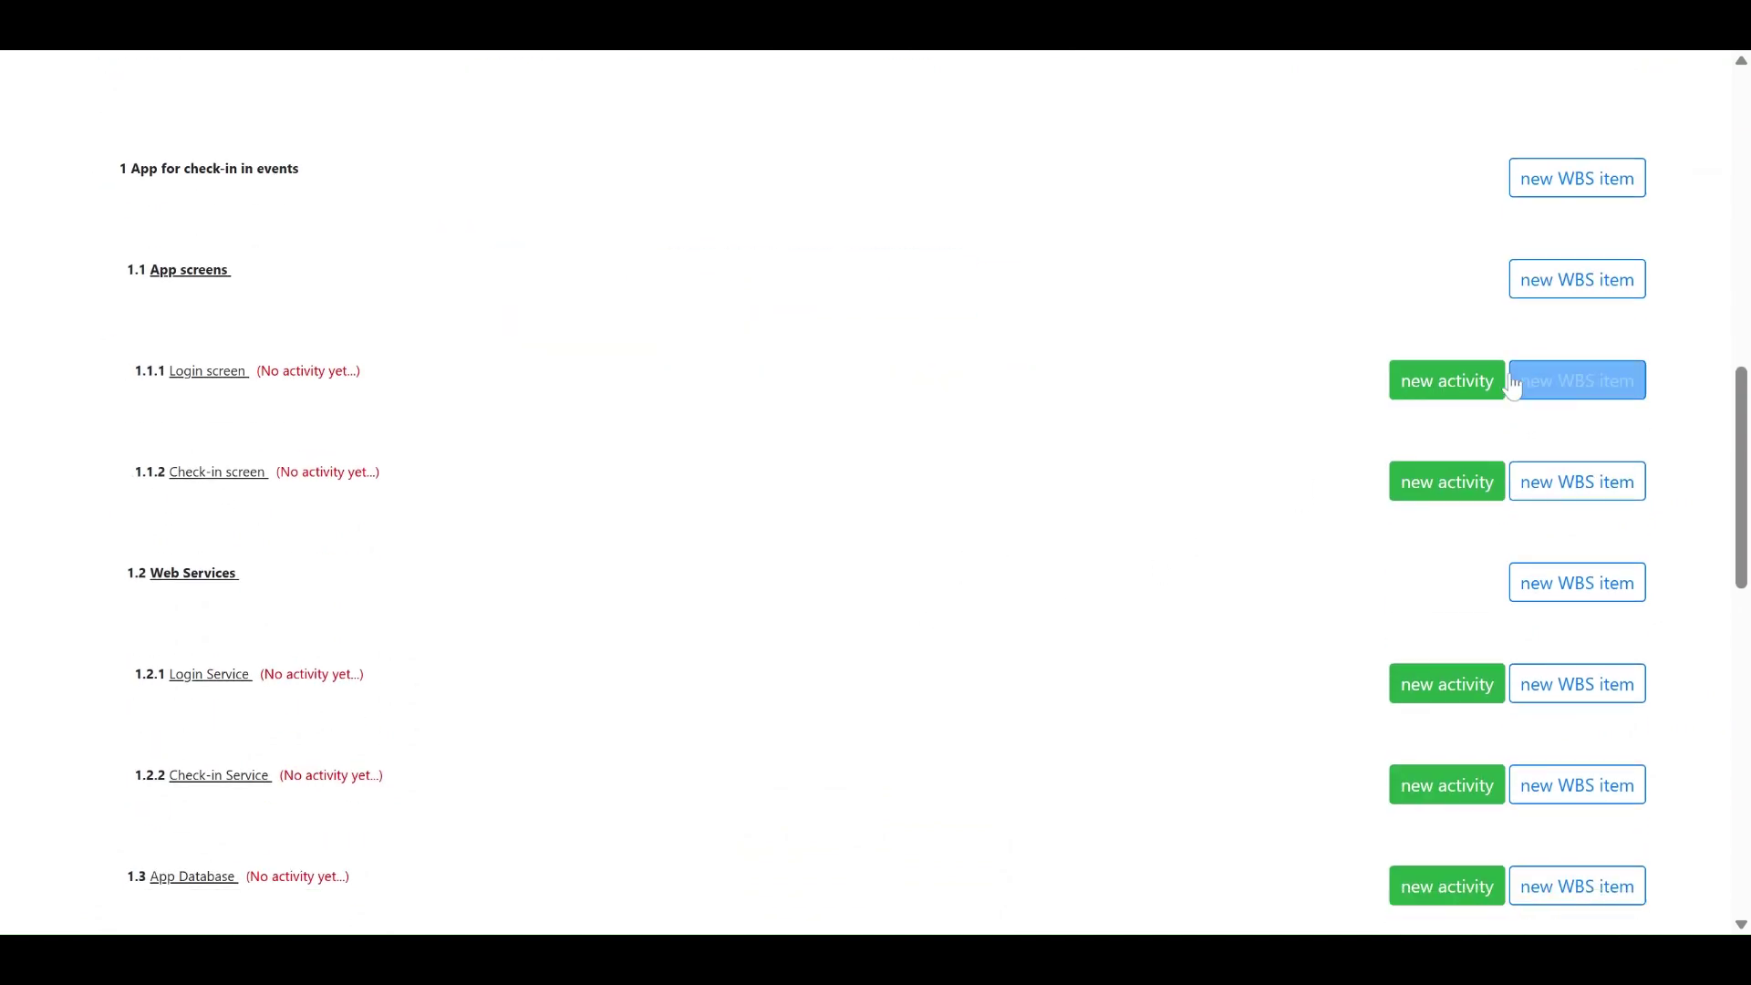